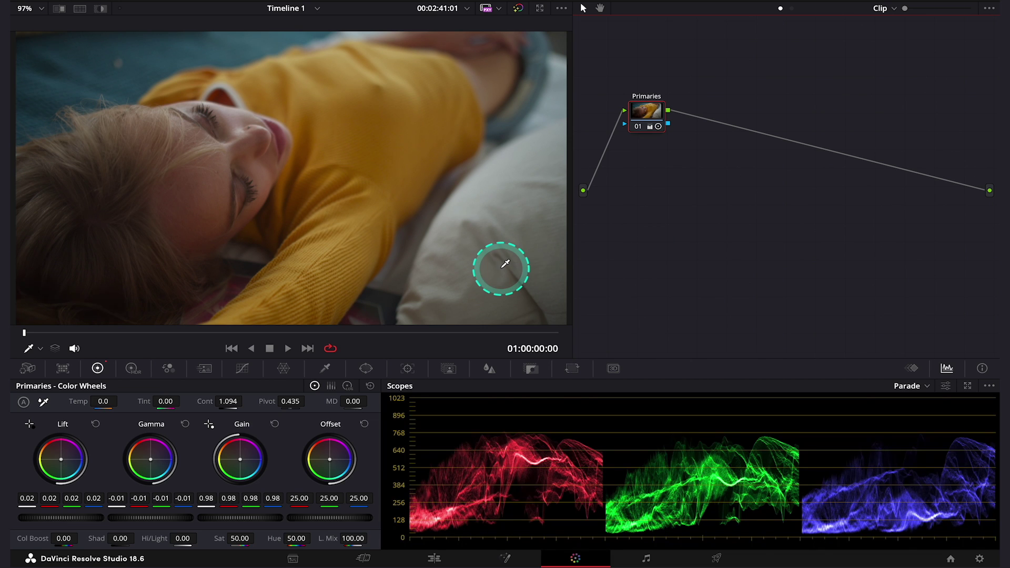
# Play back the clip to review the footage with its primary correction applied.
pyautogui.press('space')
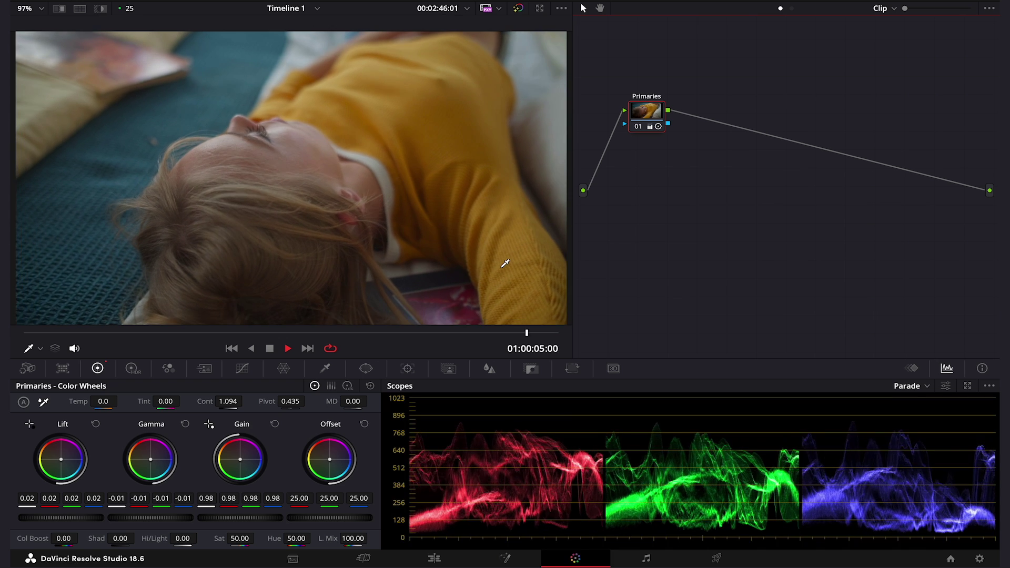
pyautogui.press('space')
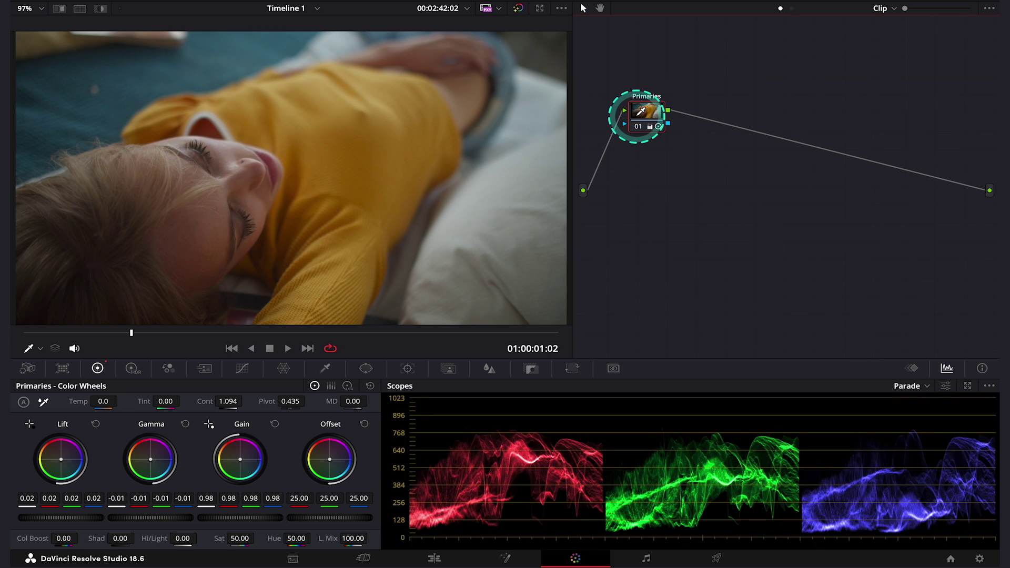
# Add a serial node after the Primaries node and label it Curves.
pyautogui.moveTo(640, 110)
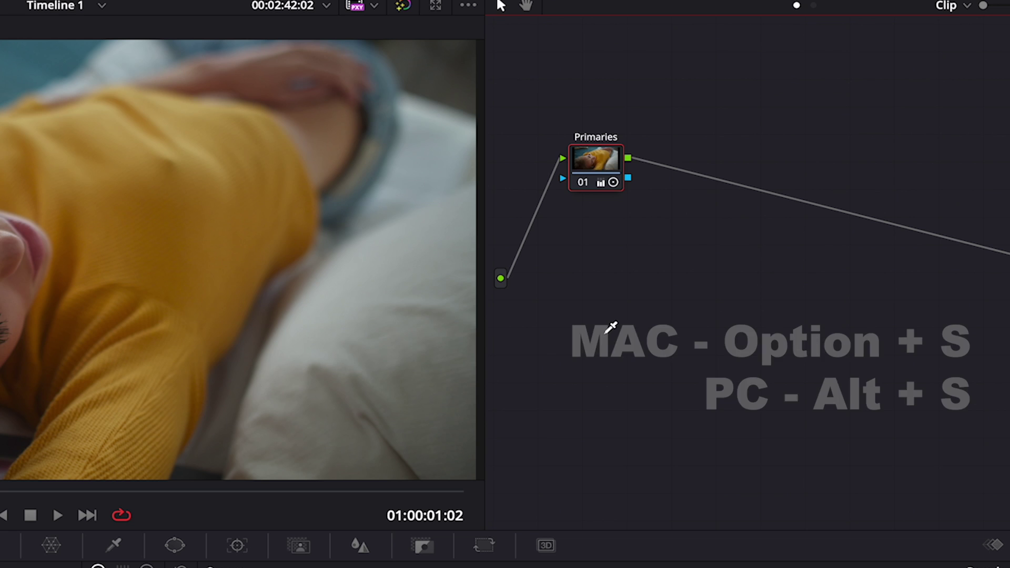
pyautogui.hotkey('alt', 's')
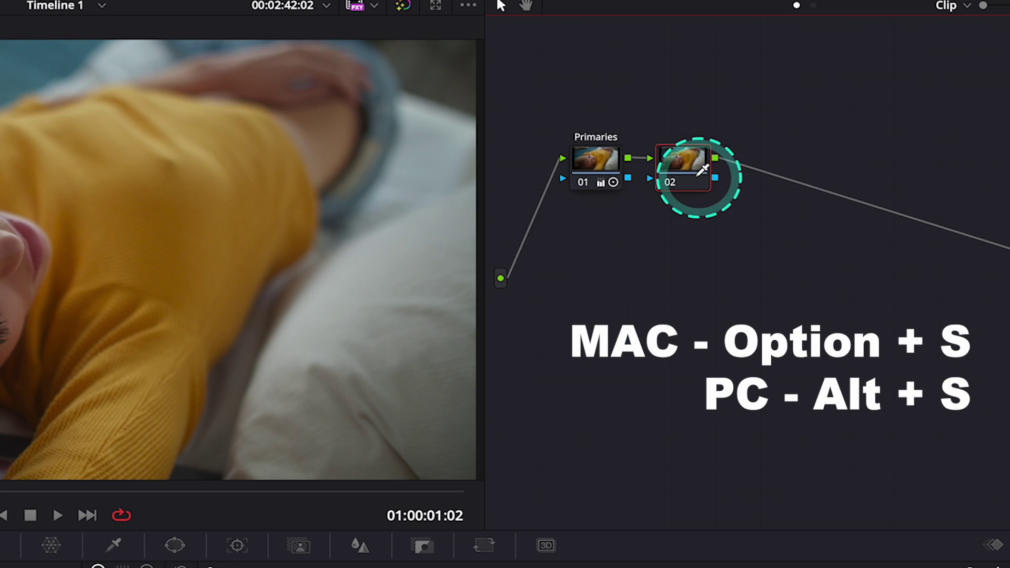
pyautogui.rightClick(711, 123)
pyautogui.click(727, 210)
pyautogui.write('Cur')
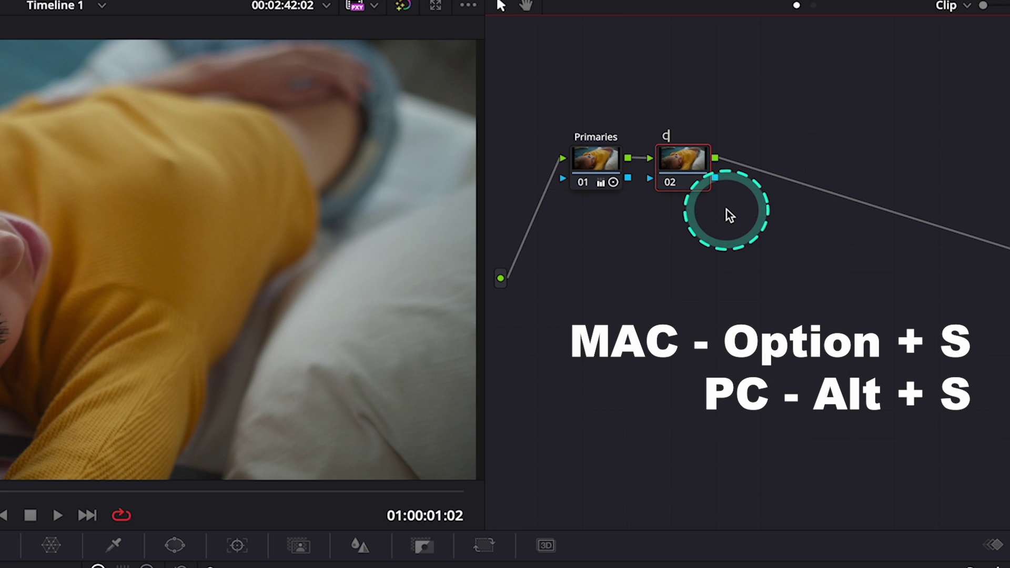
pyautogui.write('ves')
pyautogui.press('Return')
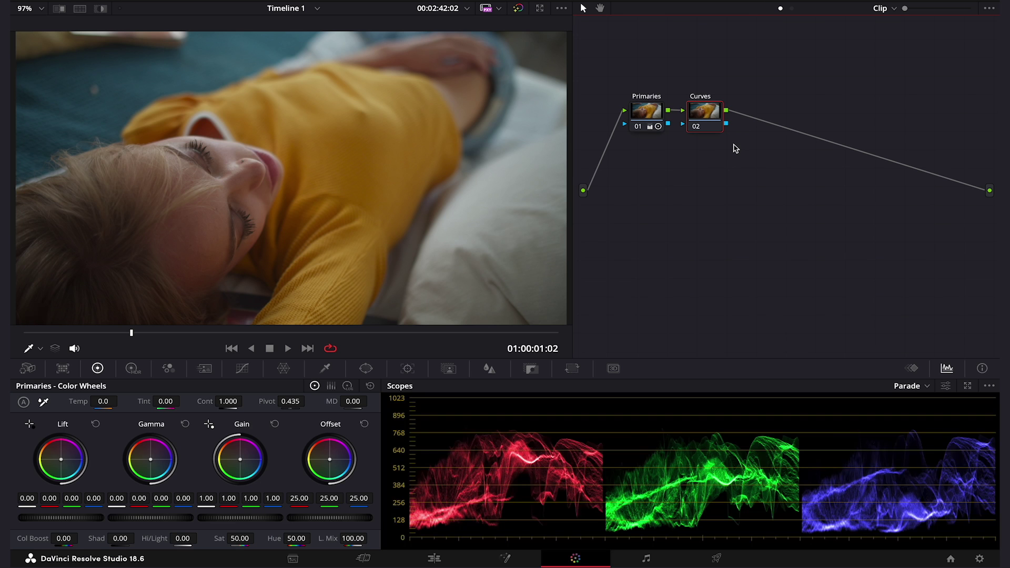
# Open the Custom Curves editor as a floating window, then widen it and reposition it beside the image.
pyautogui.click(246, 369)
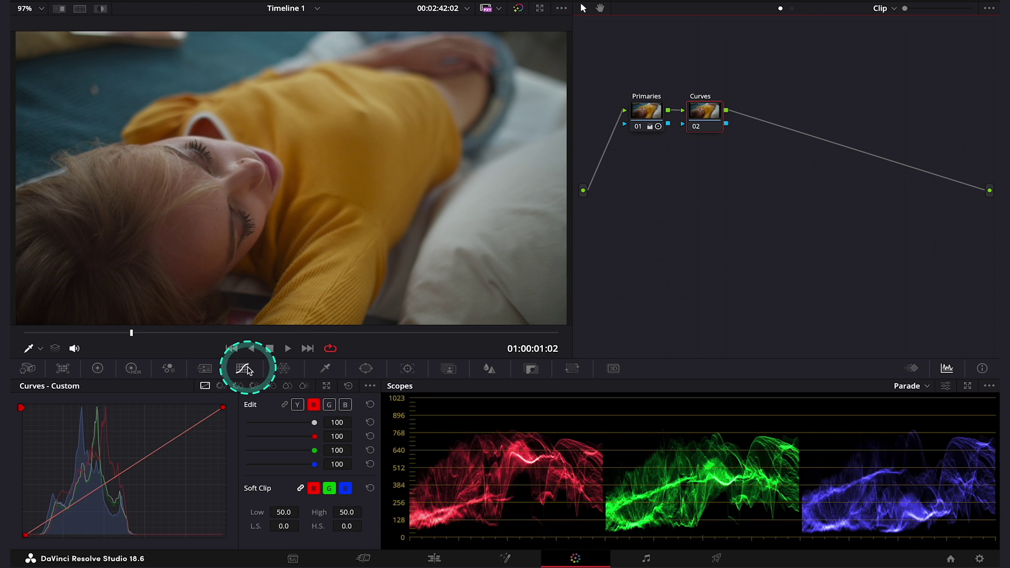
pyautogui.click(177, 461)
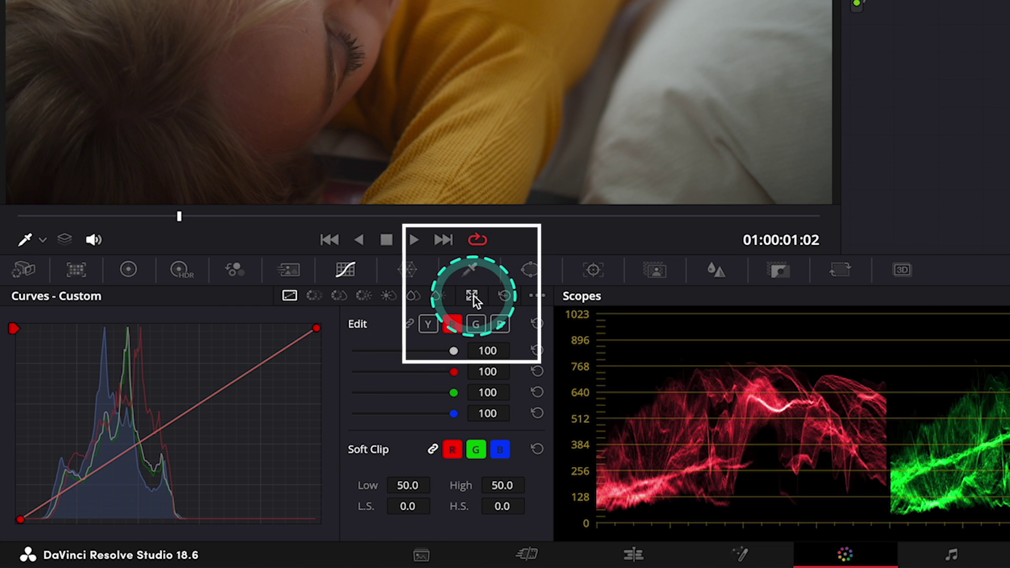
pyautogui.click(473, 295)
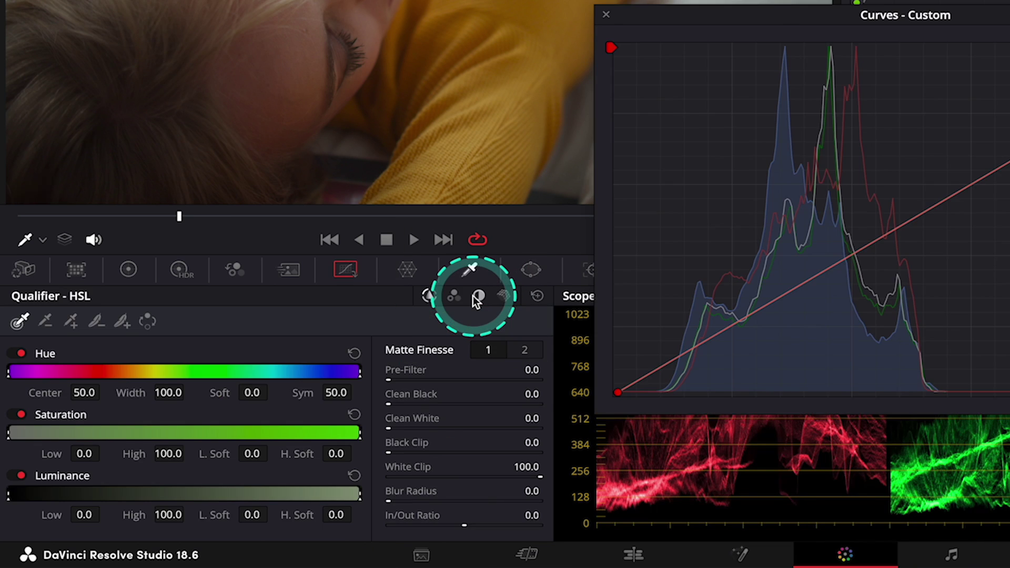
pyautogui.moveTo(661, 198); pyautogui.dragTo(564, 164)
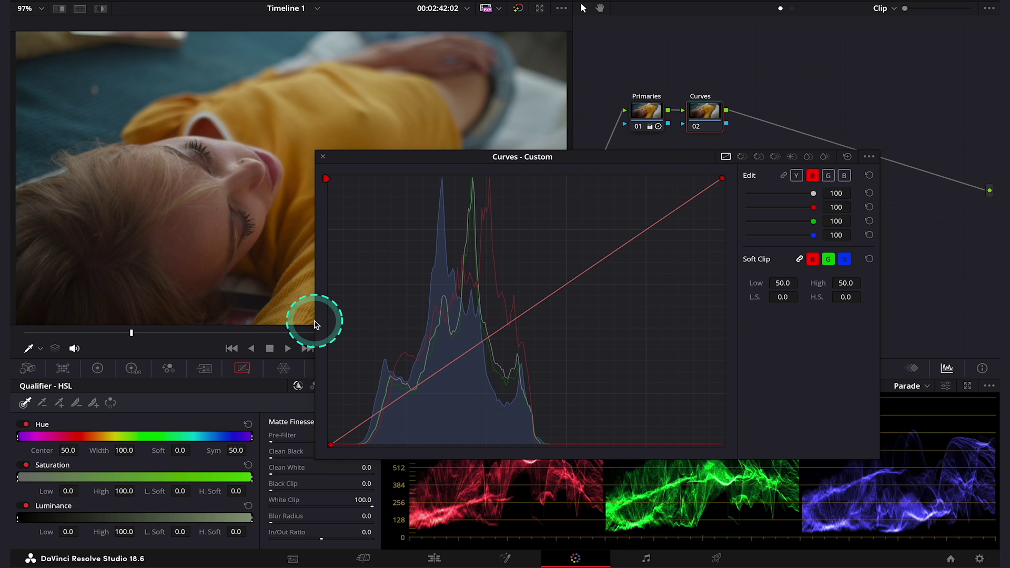
pyautogui.moveTo(315, 321); pyautogui.dragTo(263, 323)
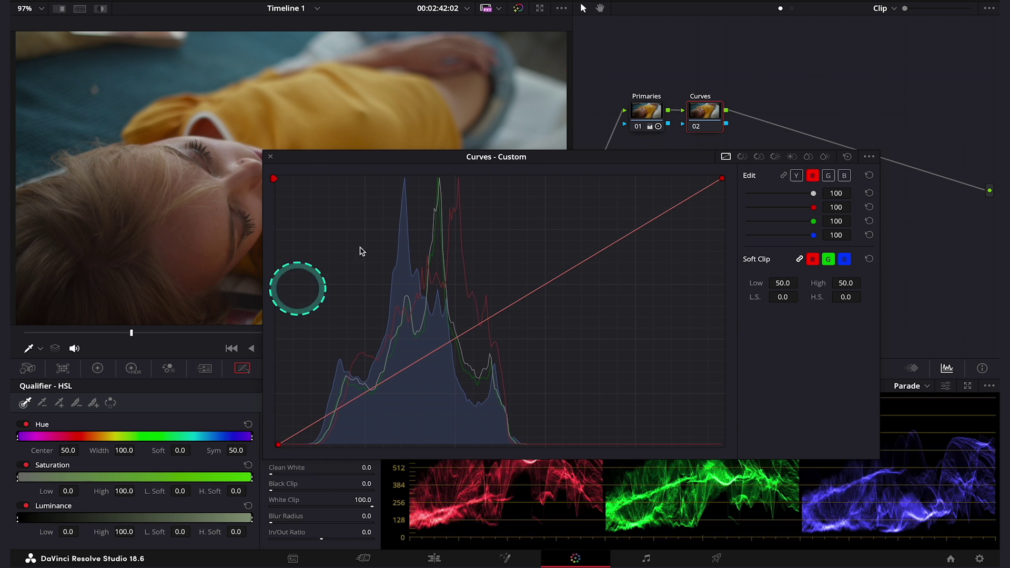
pyautogui.moveTo(444, 160); pyautogui.dragTo(551, 216)
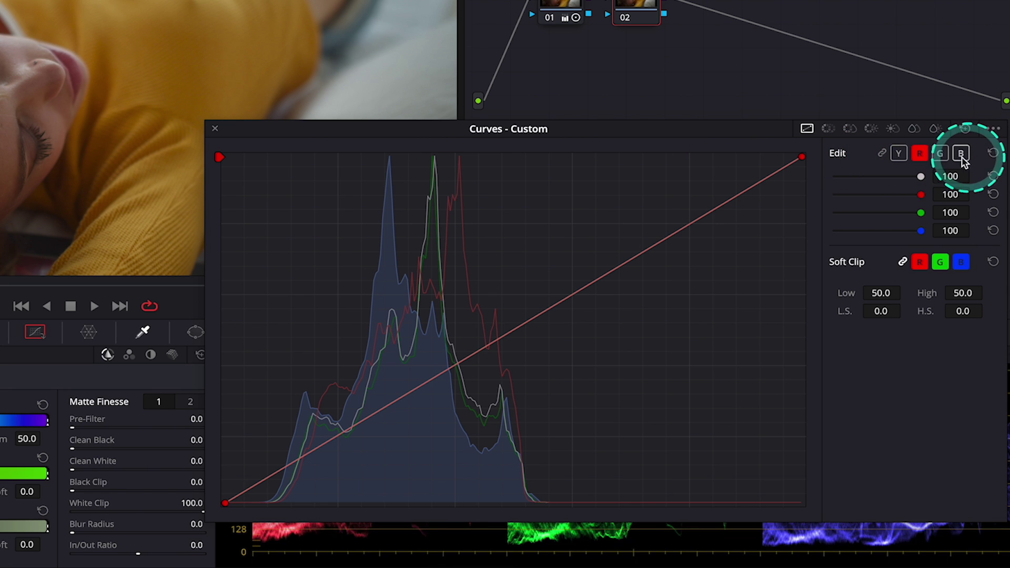
# Isolate the luminance, red, green and blue curves one after another, then link all four channels for editing.
pyautogui.click(905, 153)
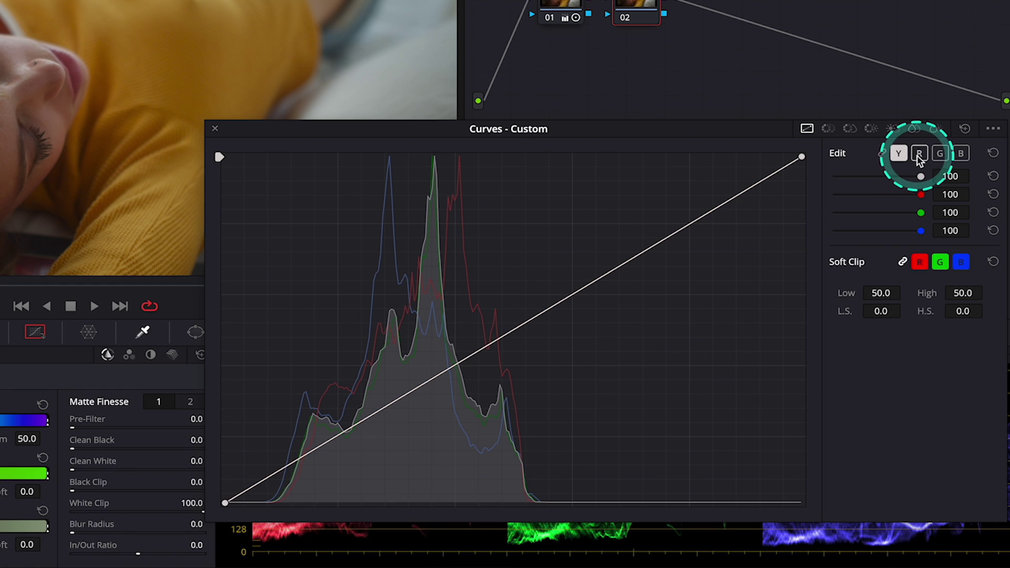
pyautogui.click(919, 153)
pyautogui.click(939, 157)
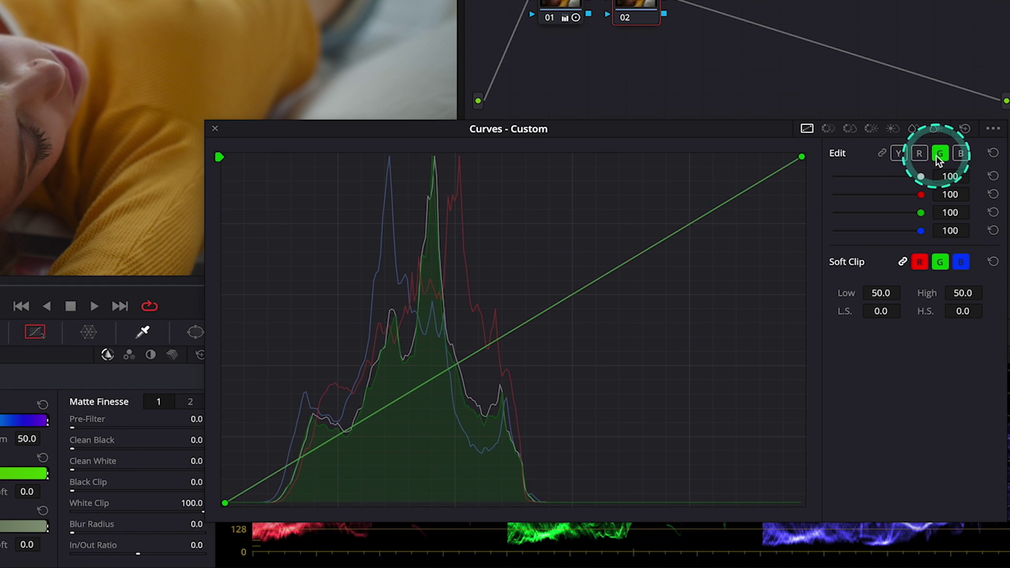
pyautogui.click(964, 156)
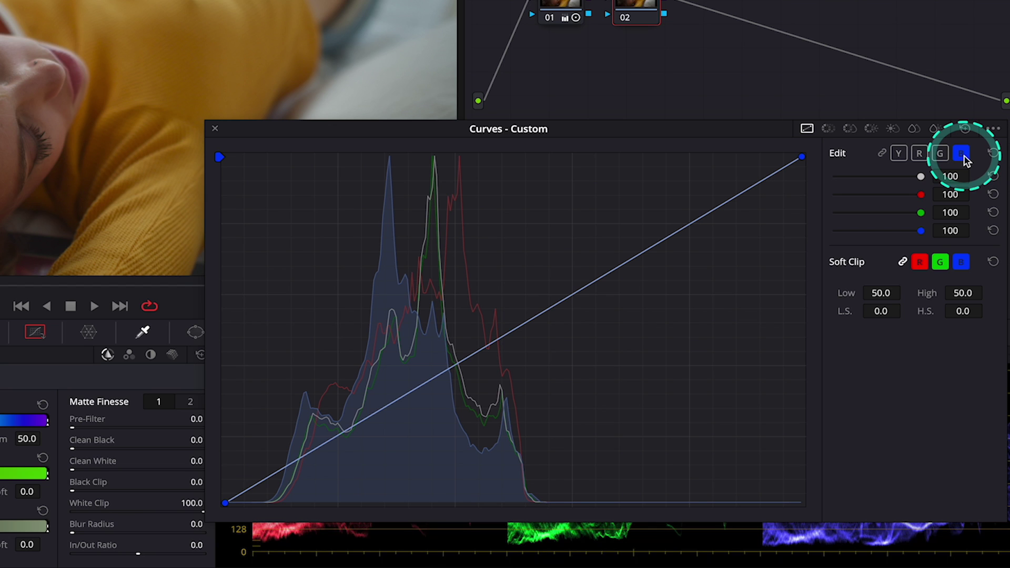
pyautogui.click(882, 154)
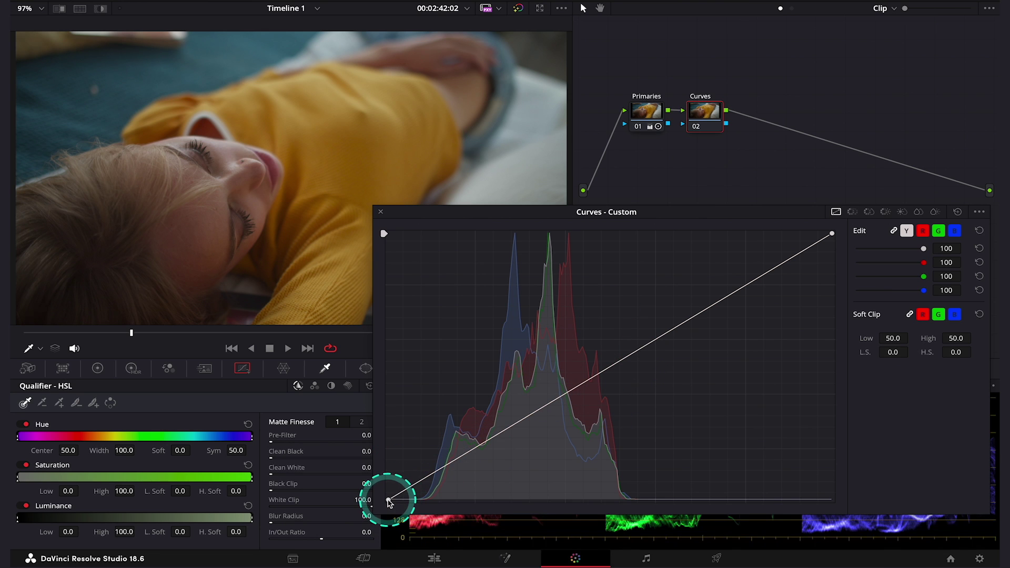
# Try moving the linked curve's black and white end points, and add and remove trial control points along it.
pyautogui.moveTo(388, 501)
pyautogui.mouseDown()
pyautogui.moveTo(426, 500)
pyautogui.moveTo(401, 485)
pyautogui.moveTo(389, 431)
pyautogui.moveTo(381, 505)
pyautogui.mouseUp()
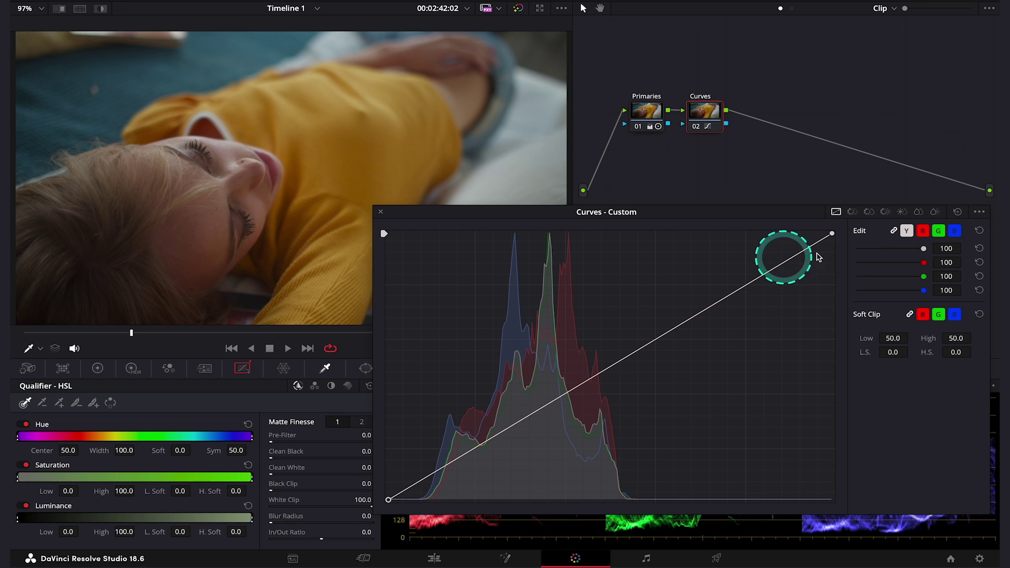
pyautogui.moveTo(832, 233); pyautogui.dragTo(848, 220)
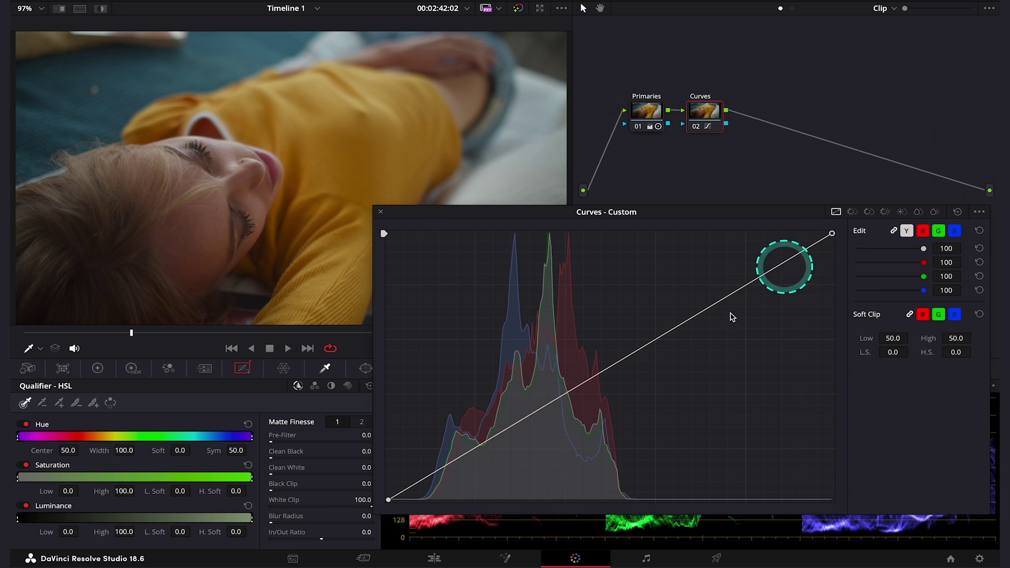
pyautogui.moveTo(633, 354)
pyautogui.mouseDown()
pyautogui.moveTo(604, 329)
pyautogui.moveTo(639, 380)
pyautogui.moveTo(599, 326)
pyautogui.moveTo(634, 373)
pyautogui.moveTo(615, 345)
pyautogui.mouseUp()
pyautogui.rightClick(616, 345)
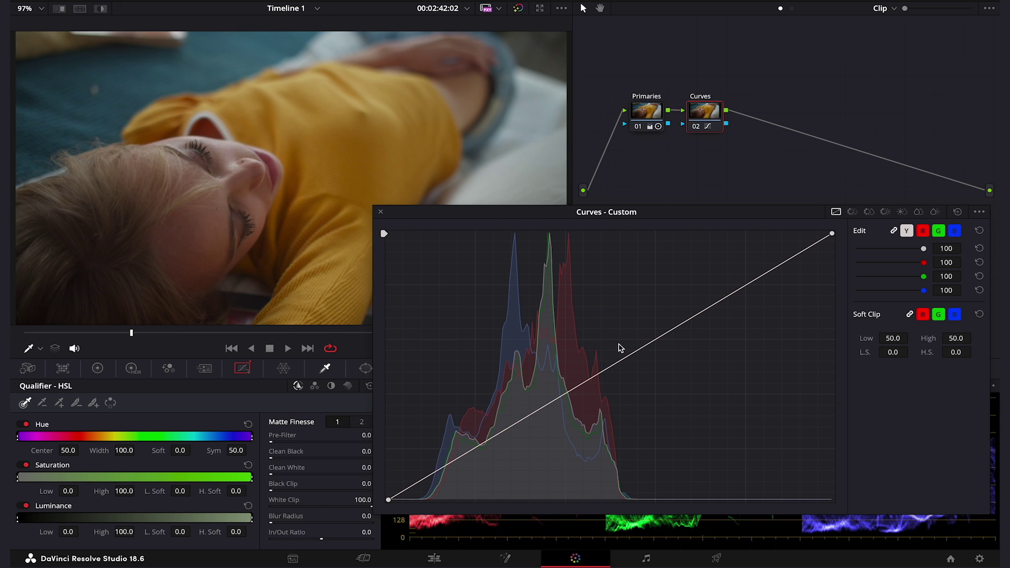
pyautogui.click(668, 293)
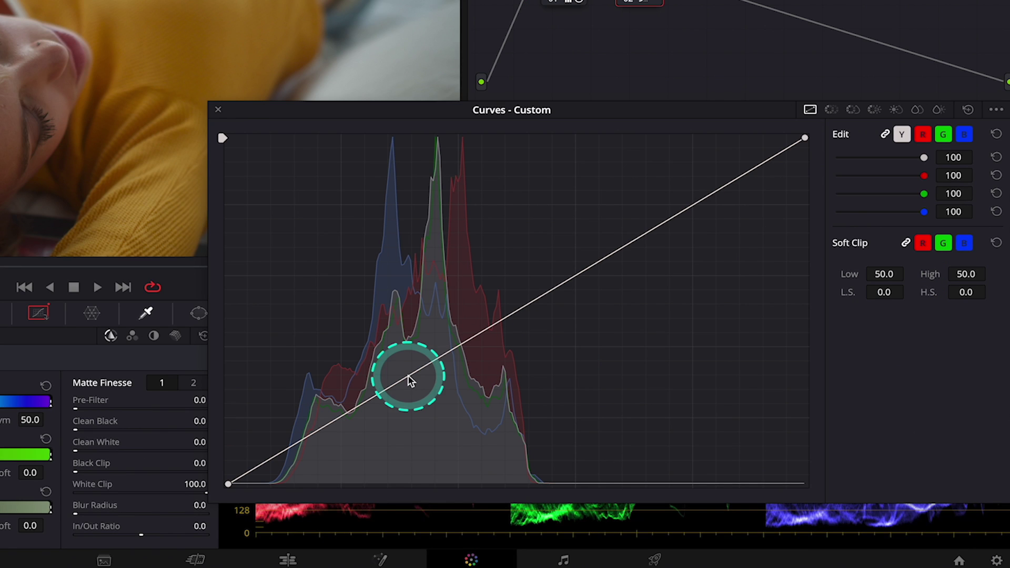
pyautogui.click(408, 377)
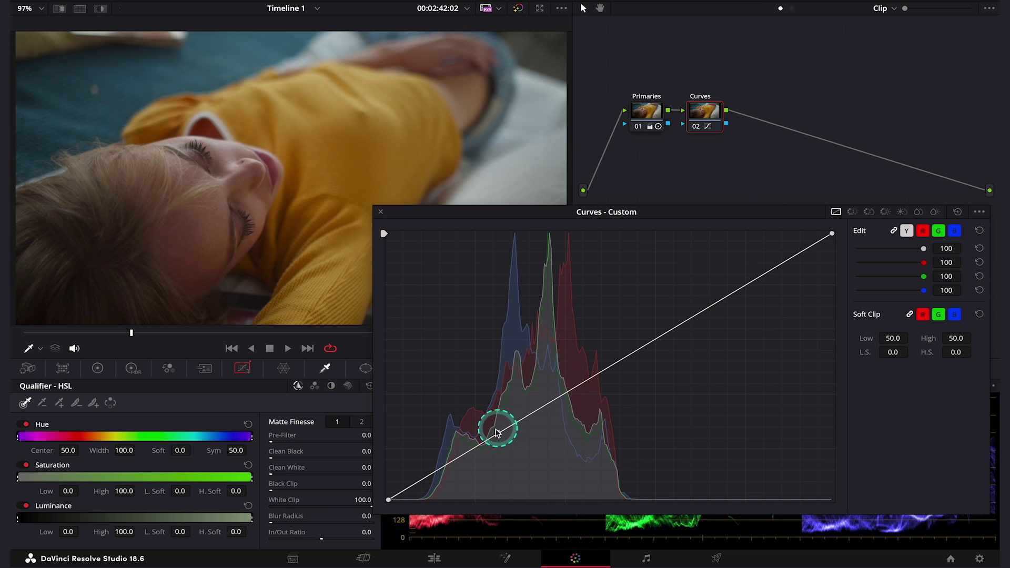
# Add one control point in the shadows and one in the highlights, keeping both on the linked curve's diagonal.
pyautogui.click(531, 413)
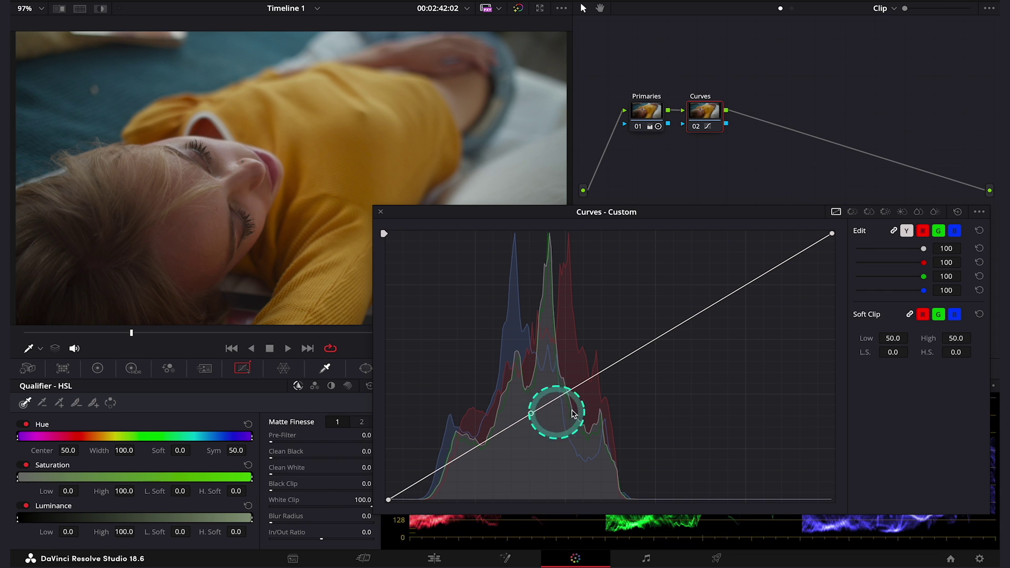
pyautogui.click(697, 314)
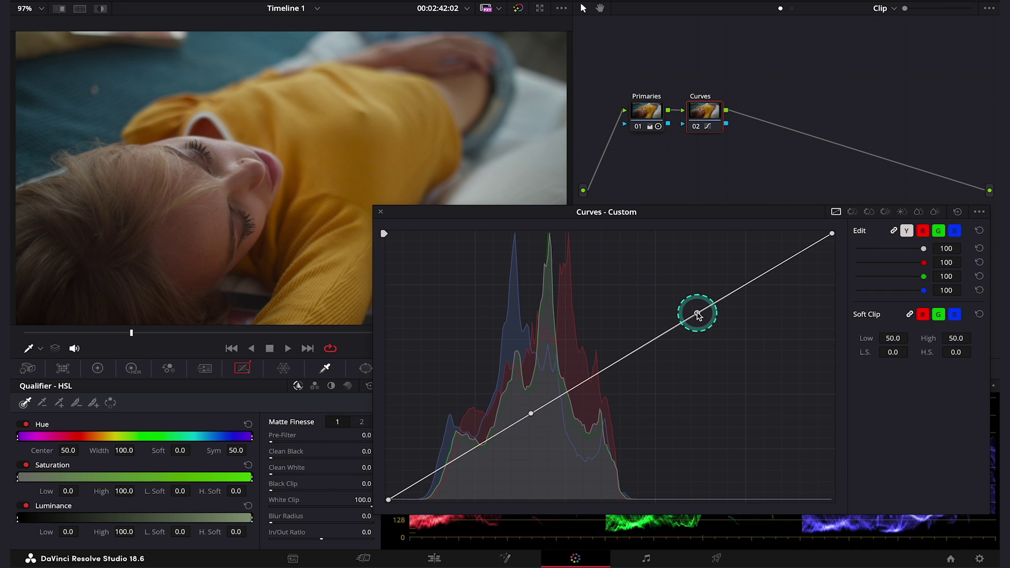
pyautogui.moveTo(697, 314); pyautogui.dragTo(688, 320)
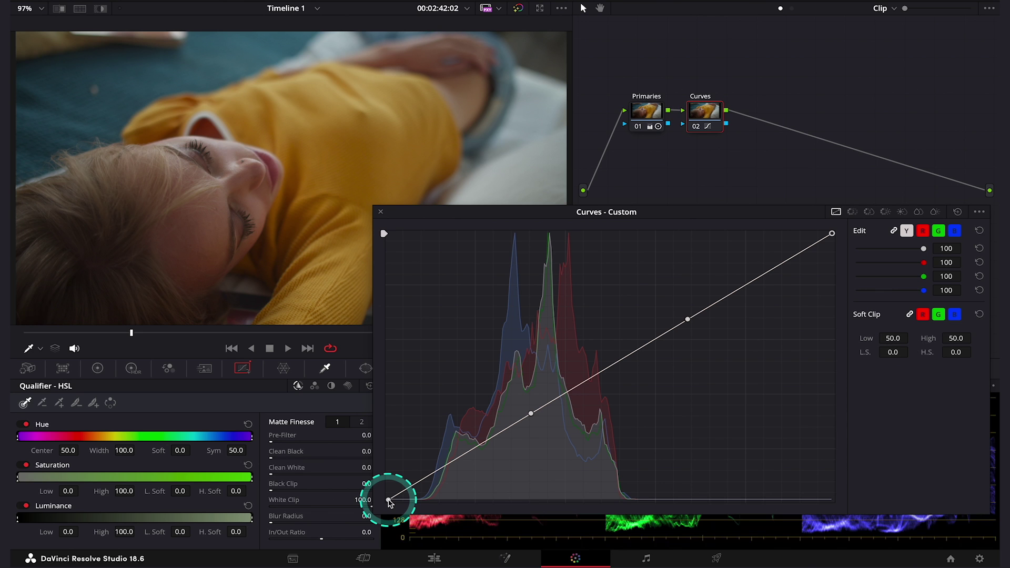
# Raise the curve's black point, add a second shadow control point, and shift both shadow points down toward the blacks.
pyautogui.moveTo(388, 500); pyautogui.dragTo(450, 432)
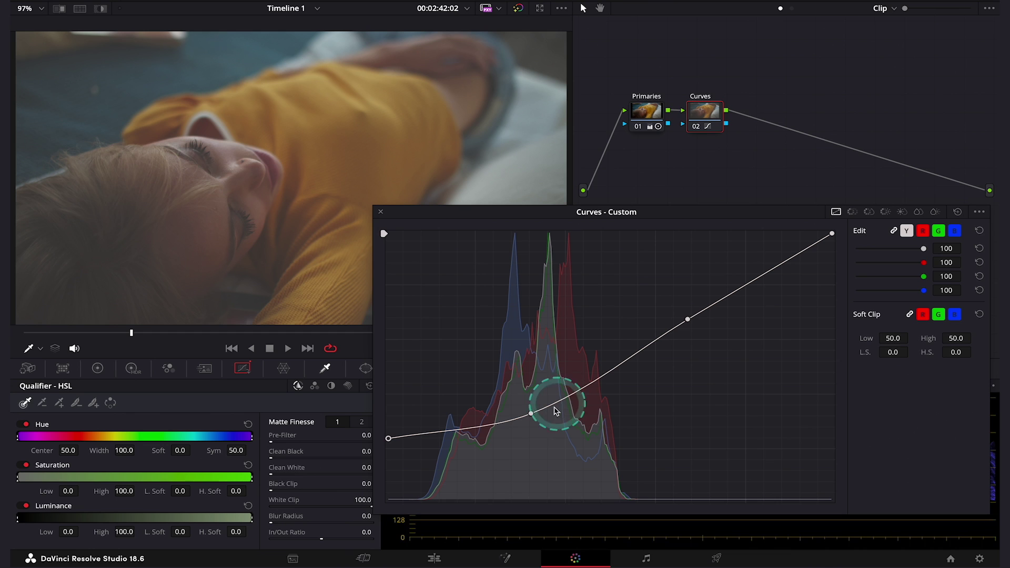
pyautogui.click(522, 420)
pyautogui.moveTo(521, 419); pyautogui.dragTo(521, 421)
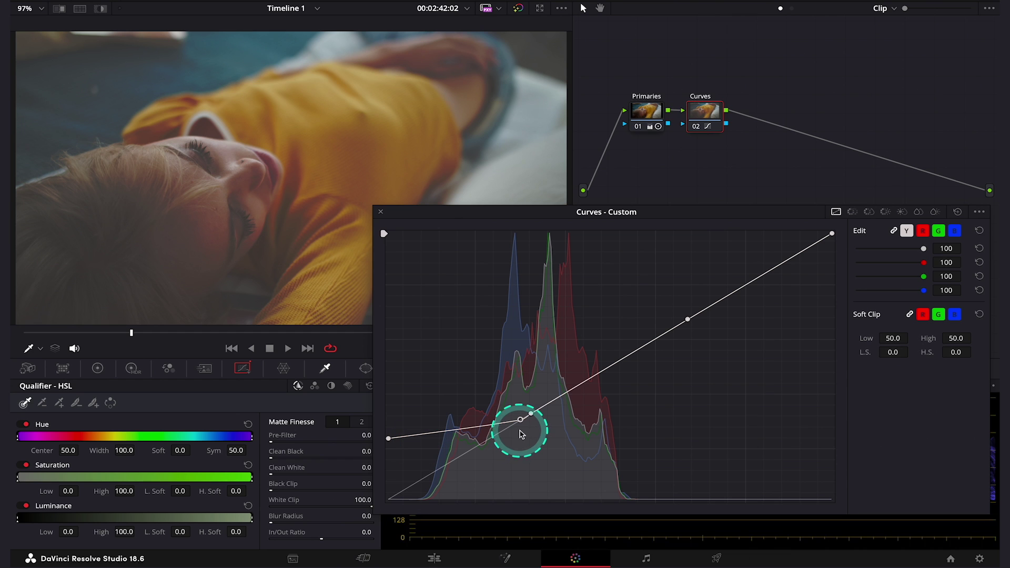
pyautogui.moveTo(520, 422); pyautogui.dragTo(471, 453)
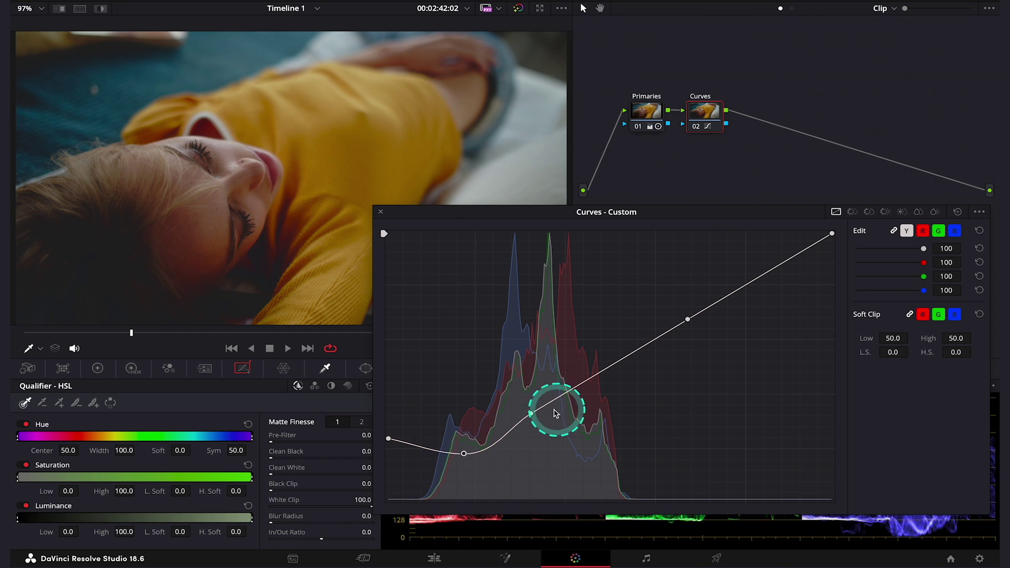
pyautogui.moveTo(530, 413); pyautogui.dragTo(478, 444)
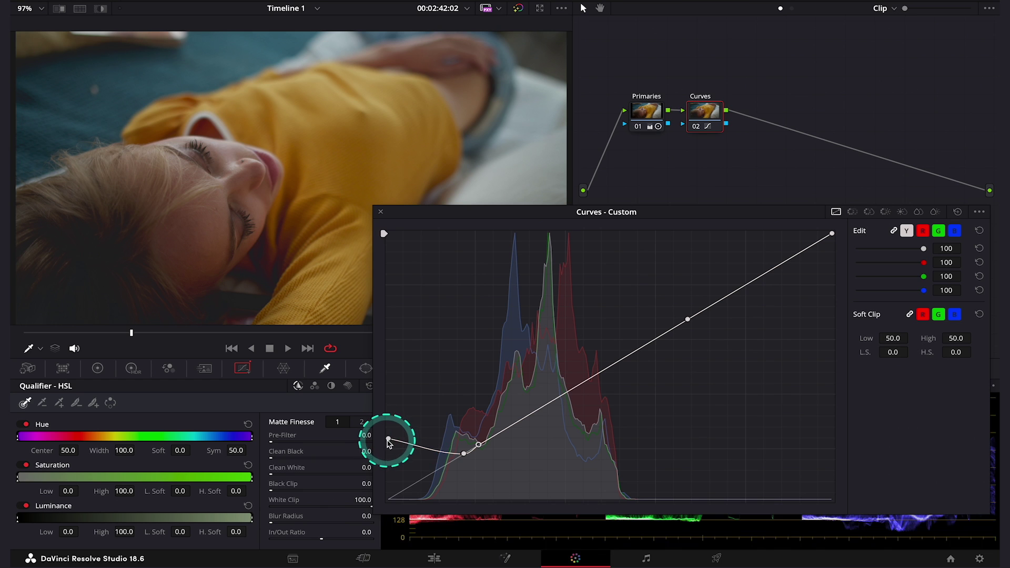
# Return the curve's black point to the graph's lower-left origin and shrink the floating curves window to uncover the scopes.
pyautogui.moveTo(389, 438); pyautogui.dragTo(432, 499)
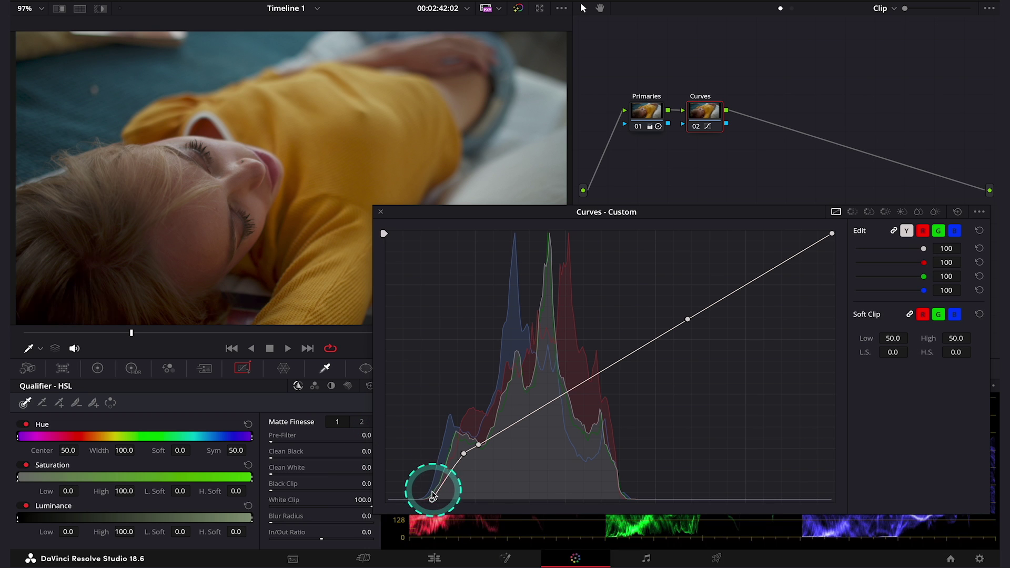
pyautogui.moveTo(431, 500); pyautogui.dragTo(388, 498)
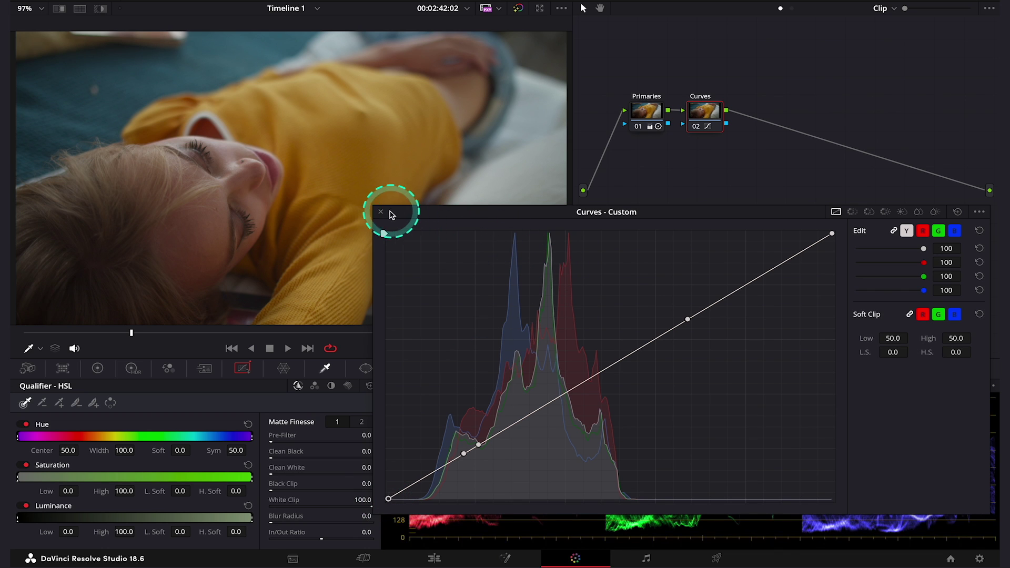
pyautogui.moveTo(375, 210); pyautogui.dragTo(491, 215)
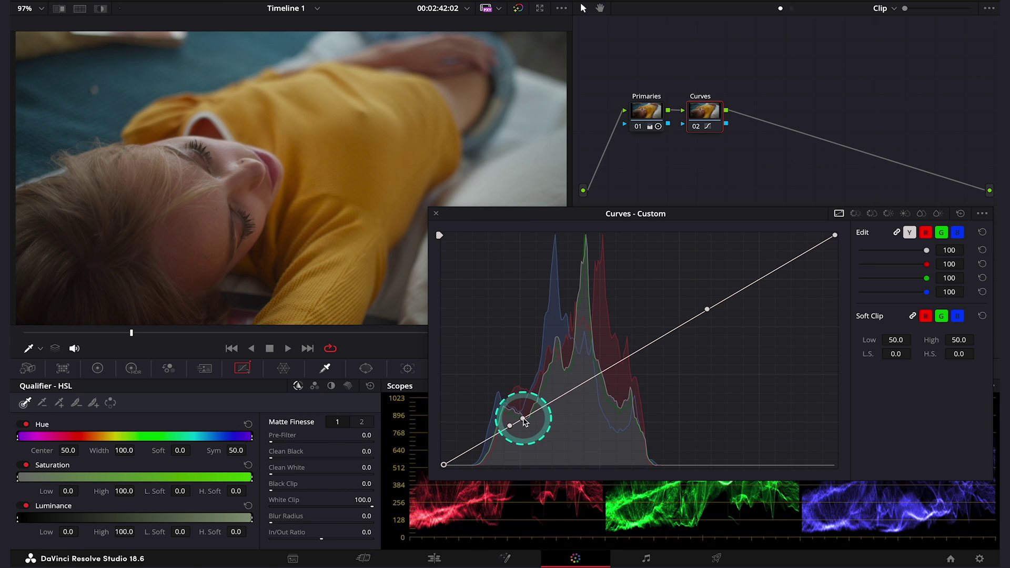
# Move both shadow control points up the diagonal toward the midtones and add a second highlight point beside the existing one.
pyautogui.click(570, 390)
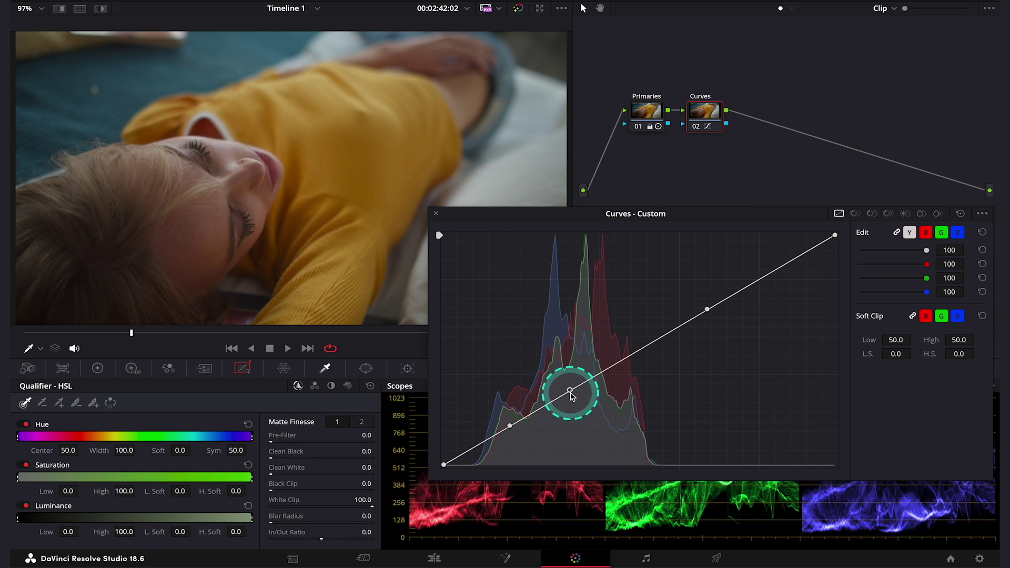
pyautogui.moveTo(512, 421); pyautogui.dragTo(565, 406)
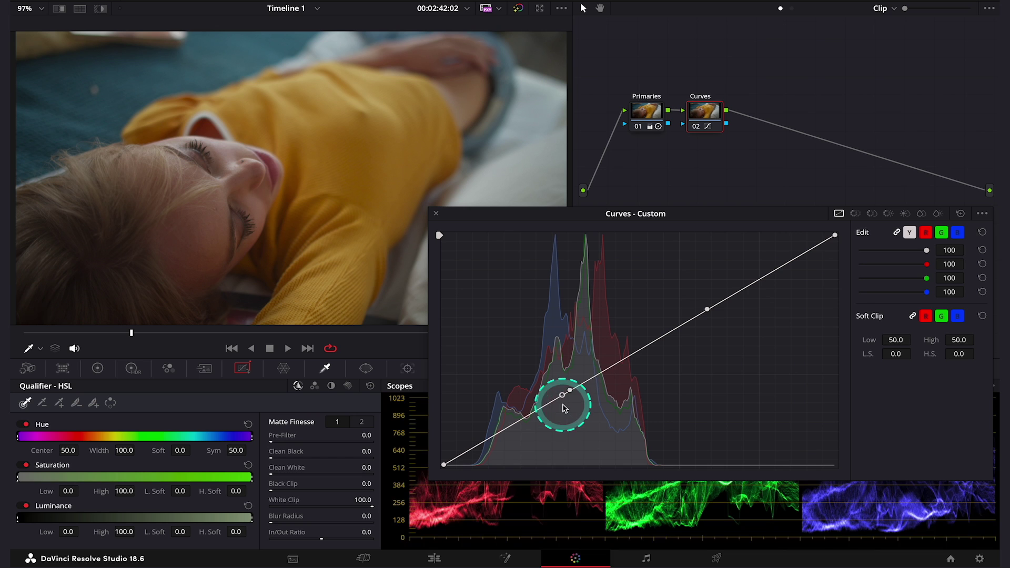
pyautogui.click(715, 305)
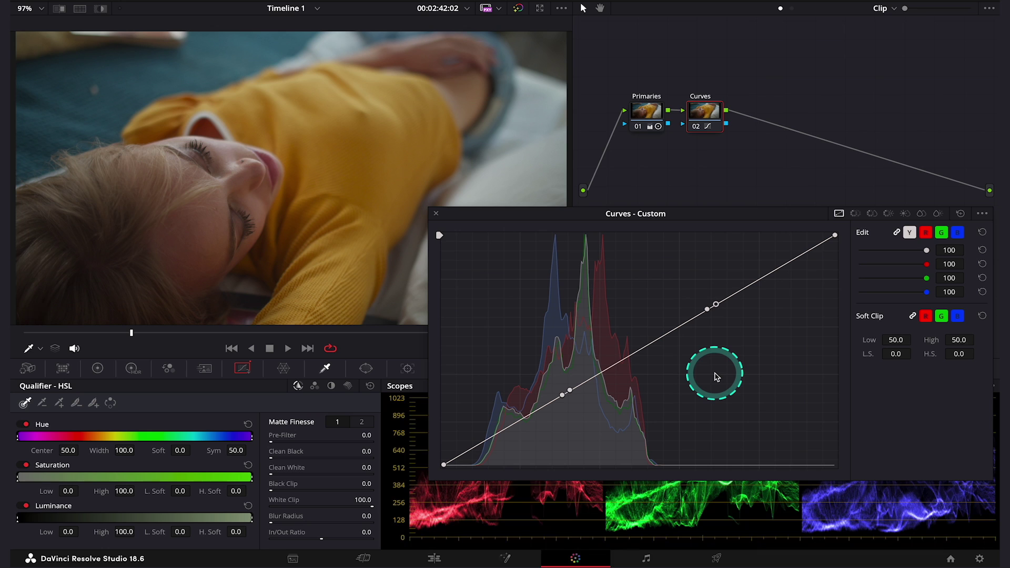
# Unlink the Y, R, G and B channels so that each curve can be edited separately.
pyautogui.click(897, 233)
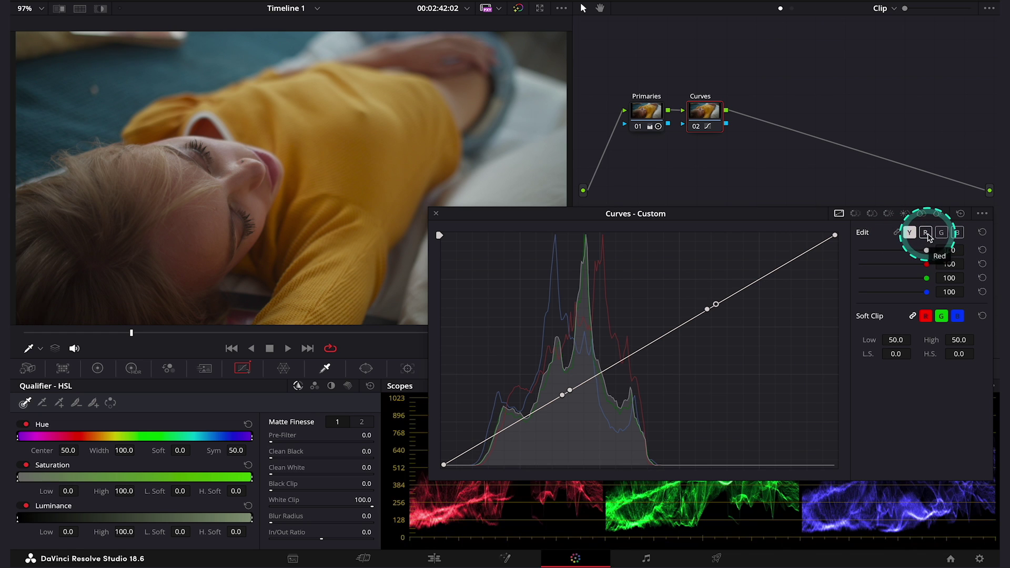
# Add a control point in the shadows of the blue channel curve and lift it slightly above the diagonal.
pyautogui.click(926, 233)
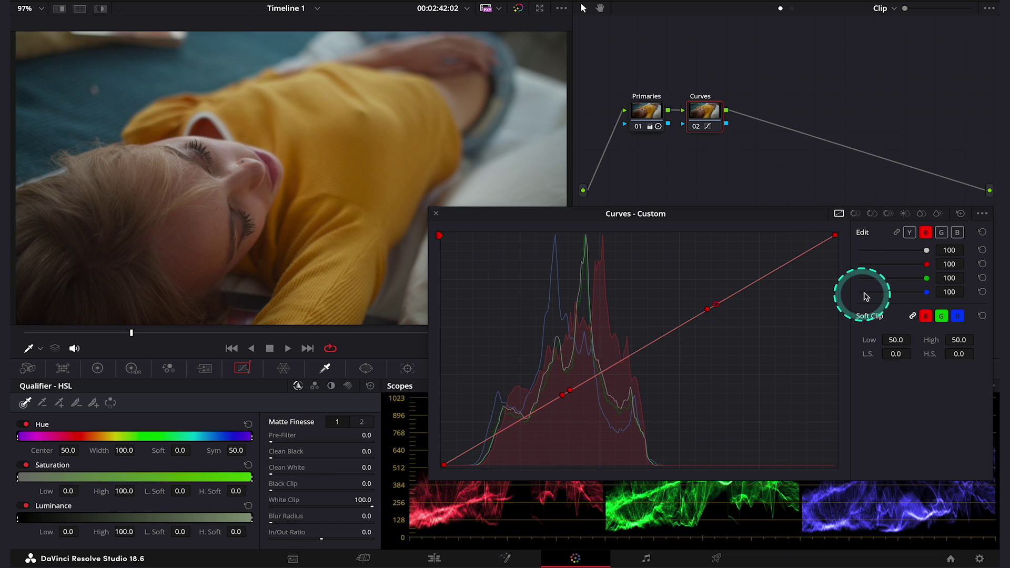
pyautogui.click(942, 233)
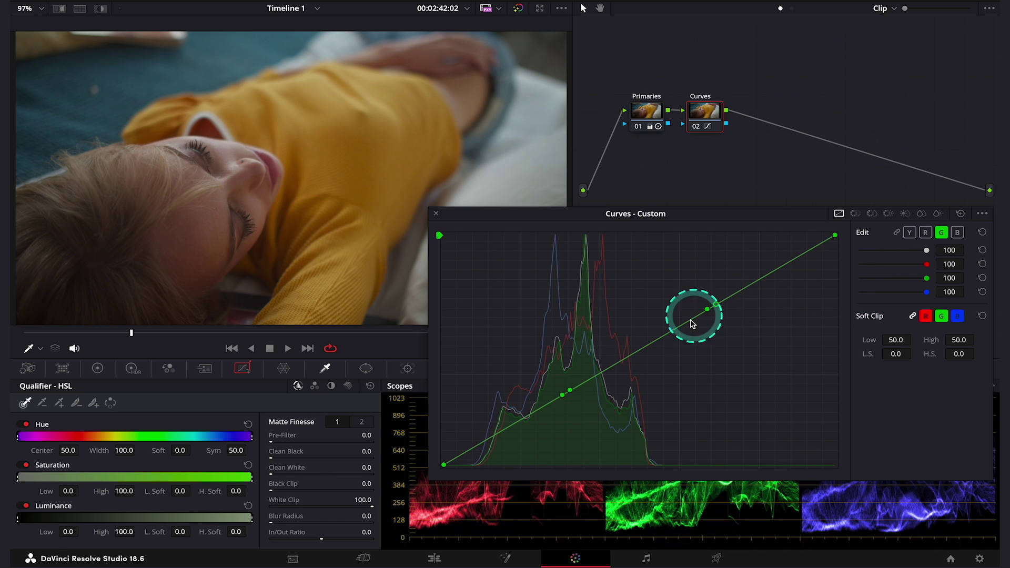
pyautogui.click(958, 232)
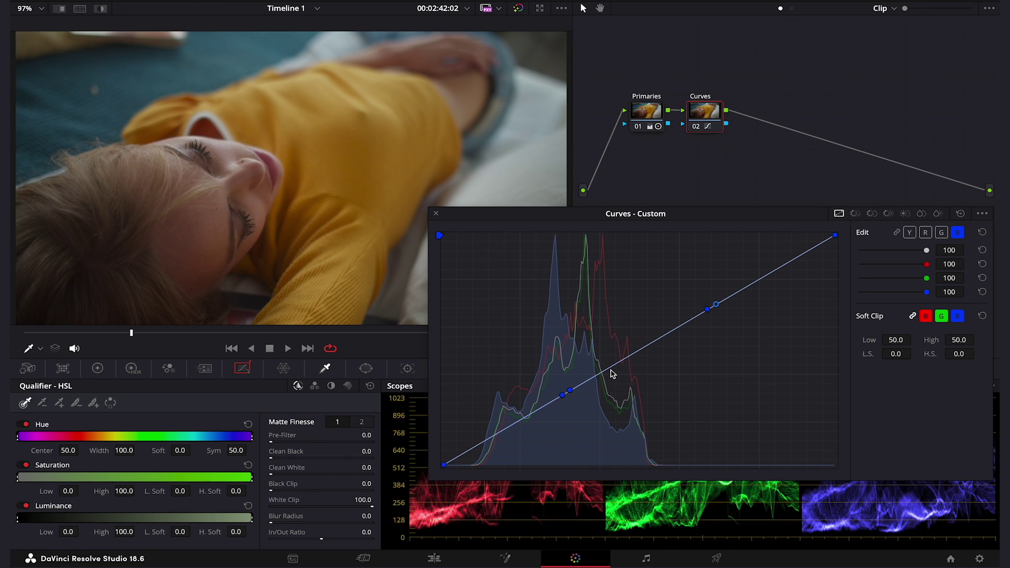
pyautogui.click(500, 432)
pyautogui.moveTo(500, 432); pyautogui.dragTo(499, 427)
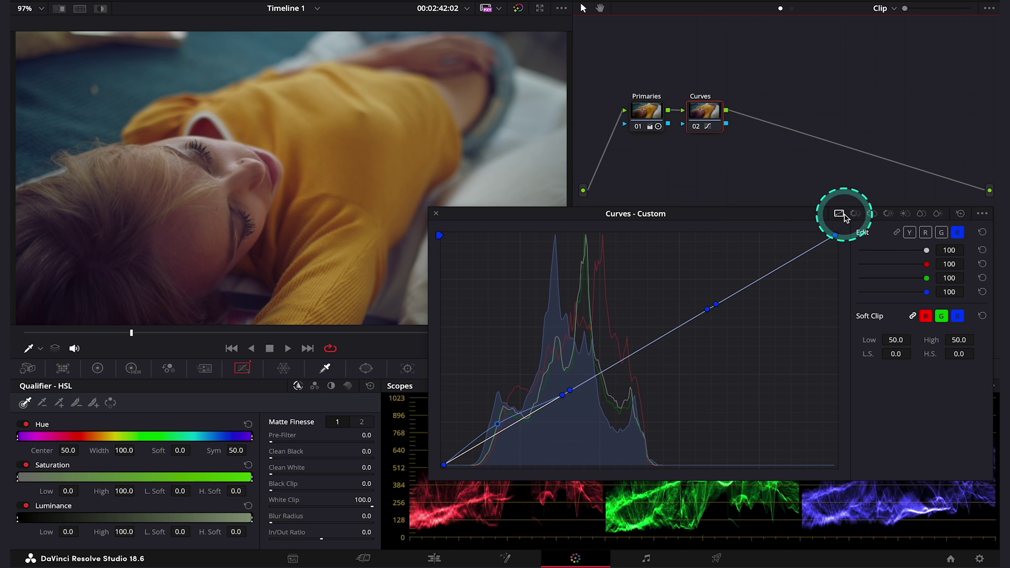
# Add a shadow control point on the green channel curve and raise it just above the blue curve's shadow point.
pyautogui.click(942, 232)
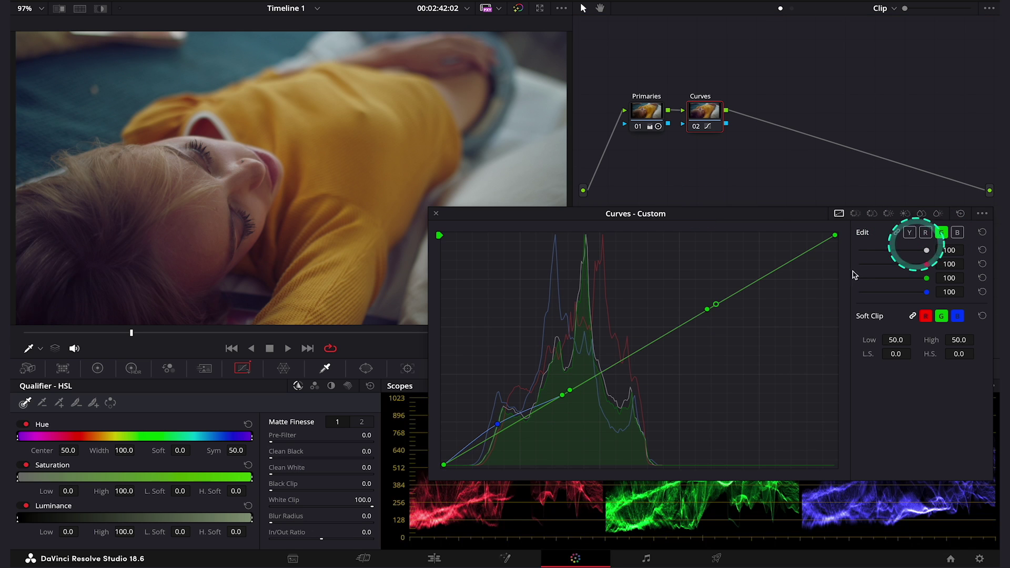
pyautogui.click(509, 431)
pyautogui.moveTo(508, 431); pyautogui.dragTo(499, 421)
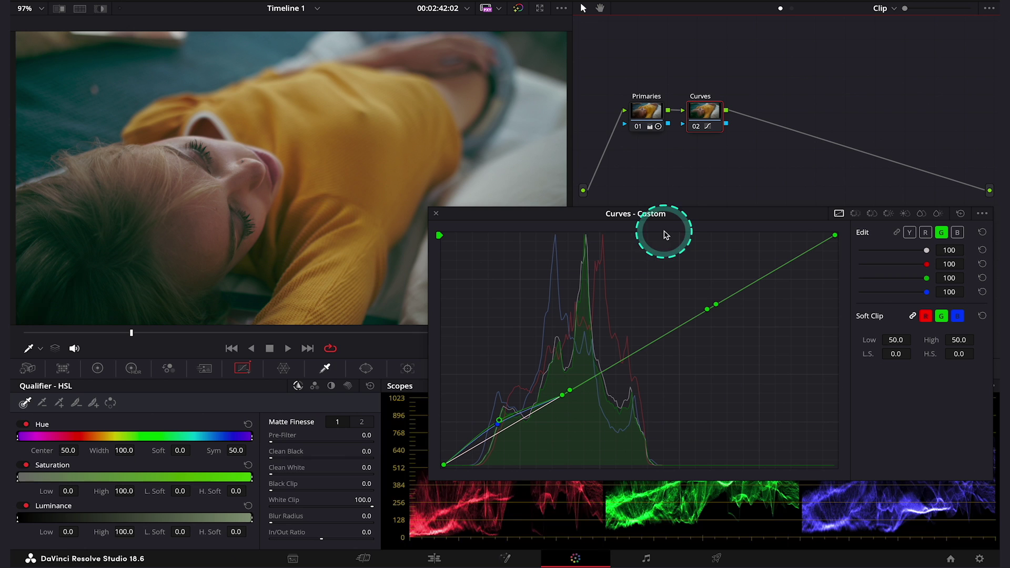
# Add a midtone point on the blue channel curve between the anchor pairs and pull it slightly below the diagonal.
pyautogui.click(957, 232)
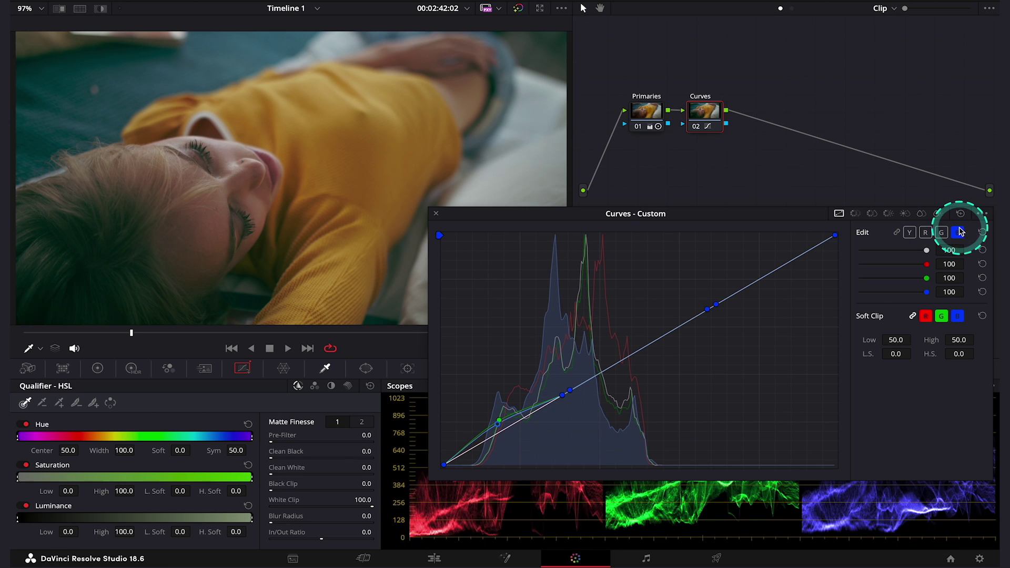
pyautogui.scroll(4, 284, 174)
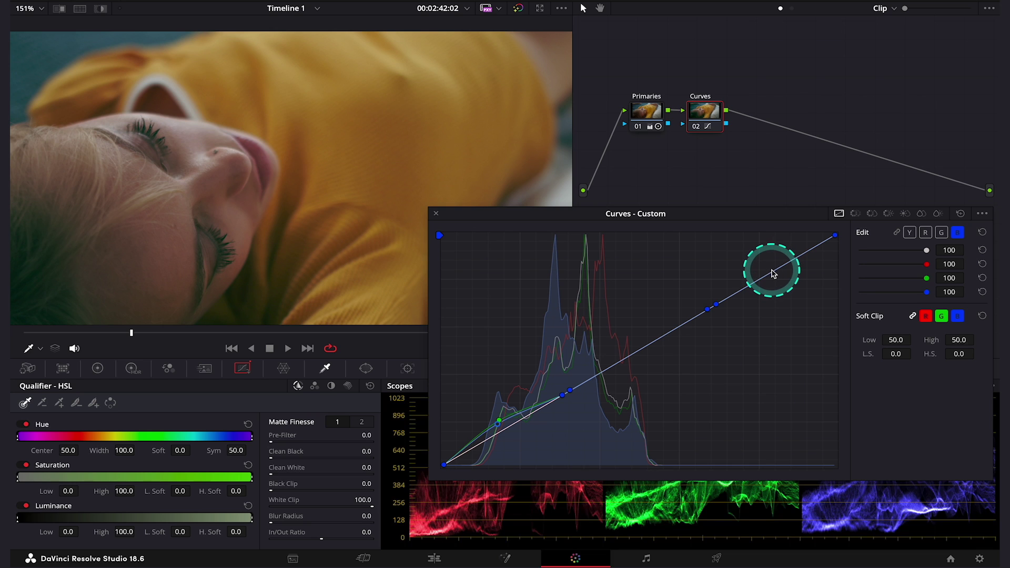
pyautogui.moveTo(773, 273)
pyautogui.mouseDown()
pyautogui.moveTo(789, 321)
pyautogui.moveTo(752, 239)
pyautogui.moveTo(778, 281)
pyautogui.moveTo(750, 255)
pyautogui.moveTo(772, 274)
pyautogui.mouseUp()
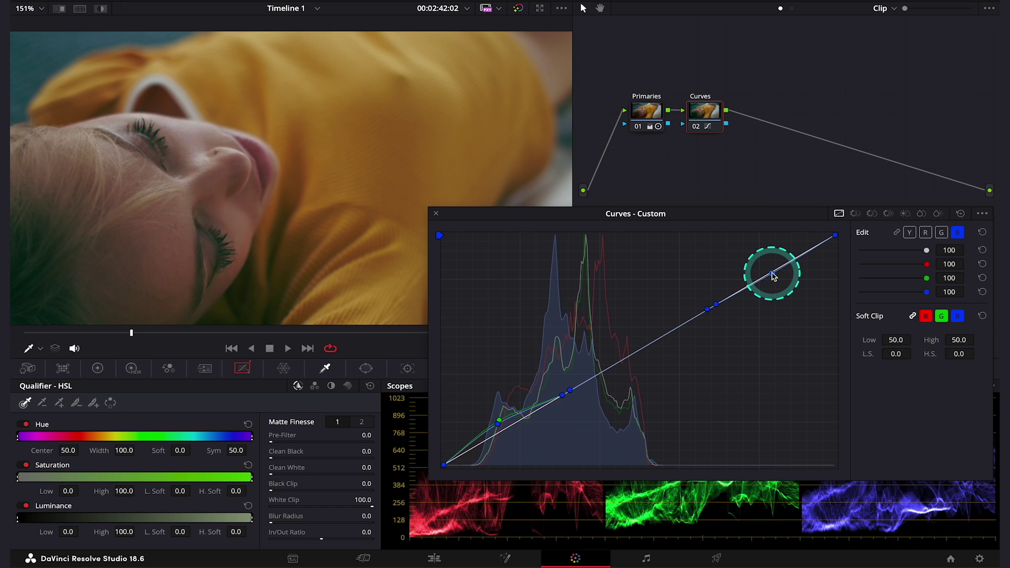
pyautogui.click(640, 351)
pyautogui.moveTo(640, 350); pyautogui.dragTo(646, 363)
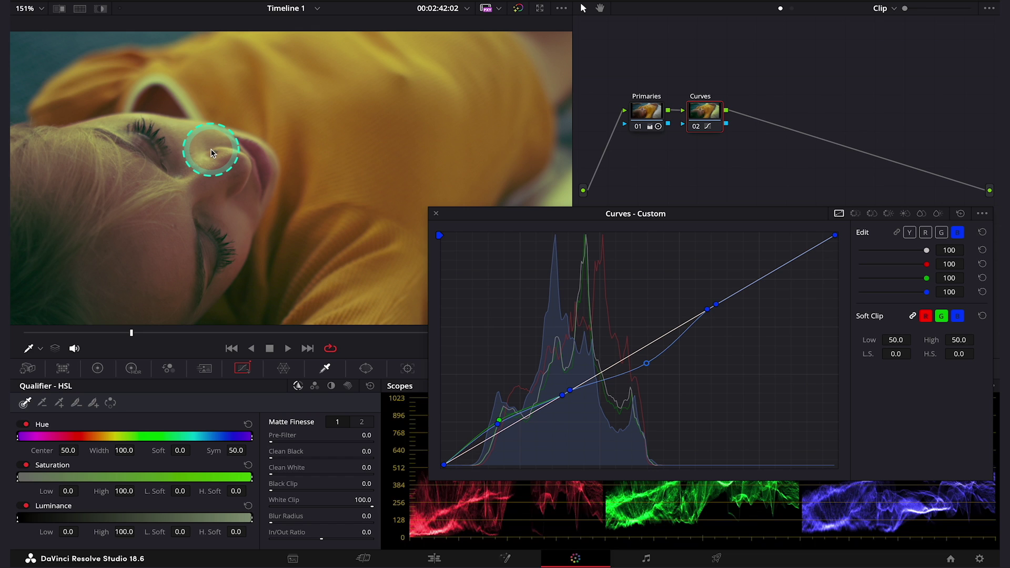
pyautogui.moveTo(647, 363); pyautogui.dragTo(641, 356)
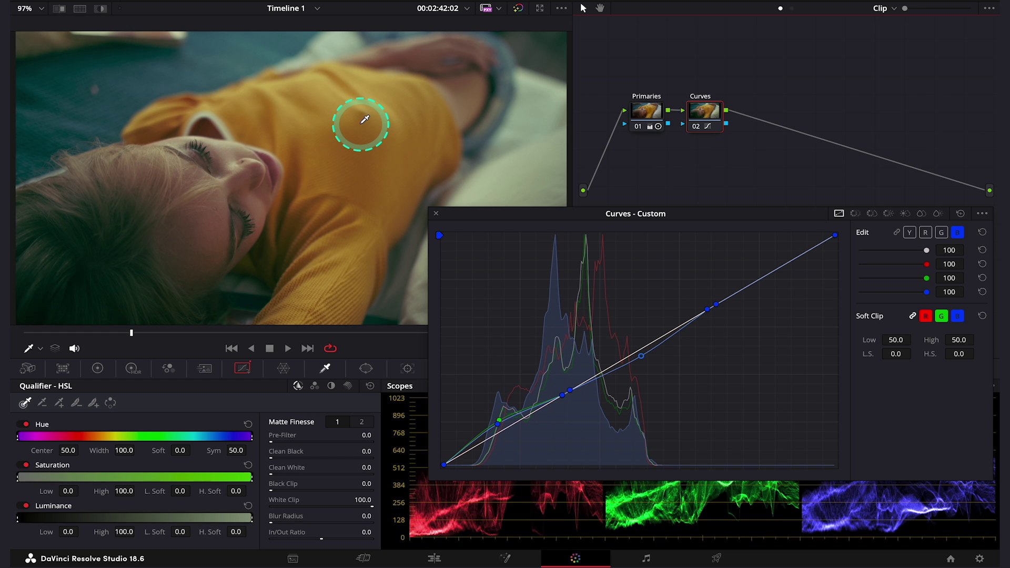
# Add a midtone point on the red channel curve, raise it slightly above the diagonal, and compare the grade with the node bypassed.
pyautogui.click(925, 232)
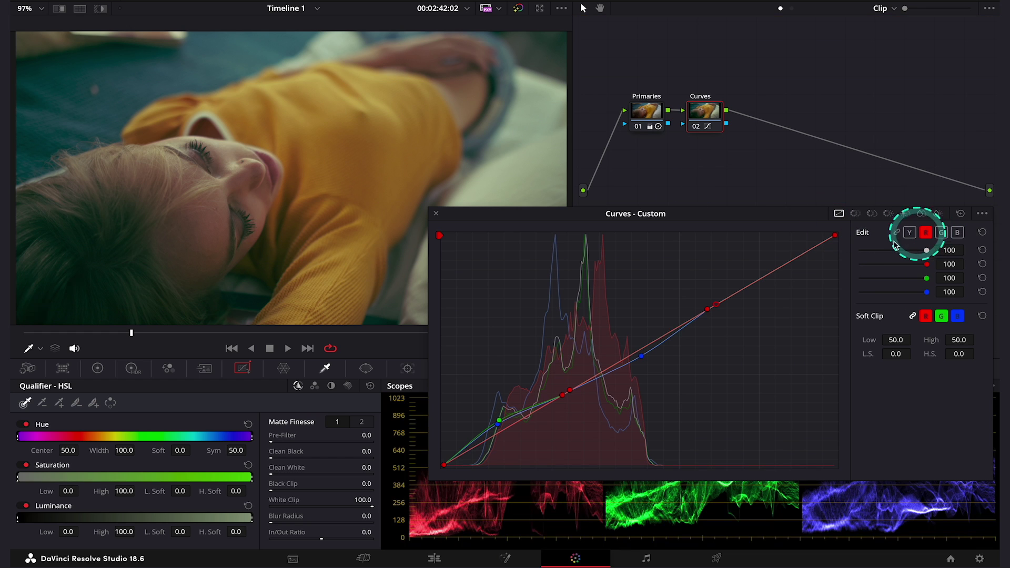
pyautogui.click(644, 347)
pyautogui.moveTo(645, 349); pyautogui.dragTo(641, 347)
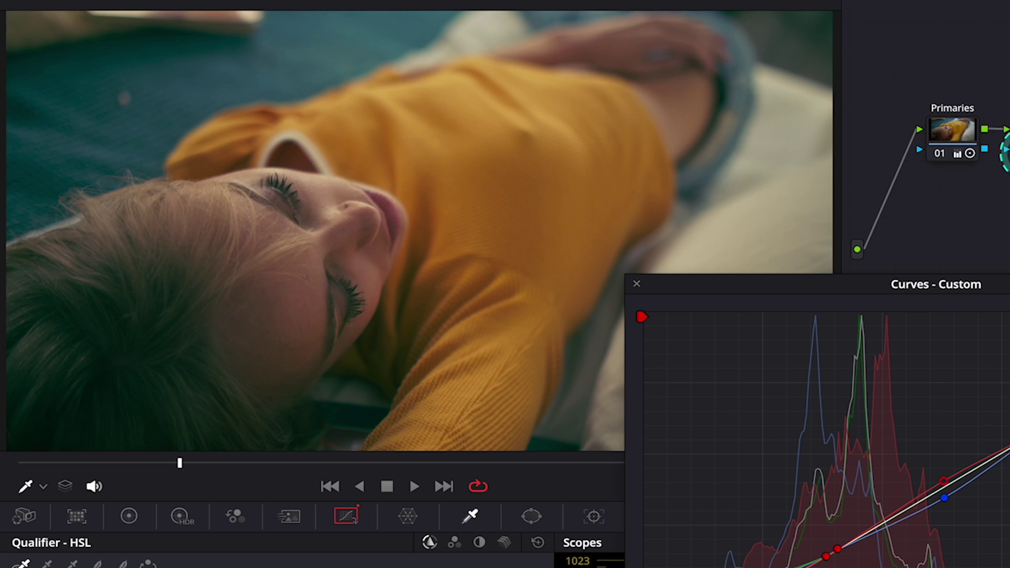
pyautogui.hotkey('ctrl', 'd')
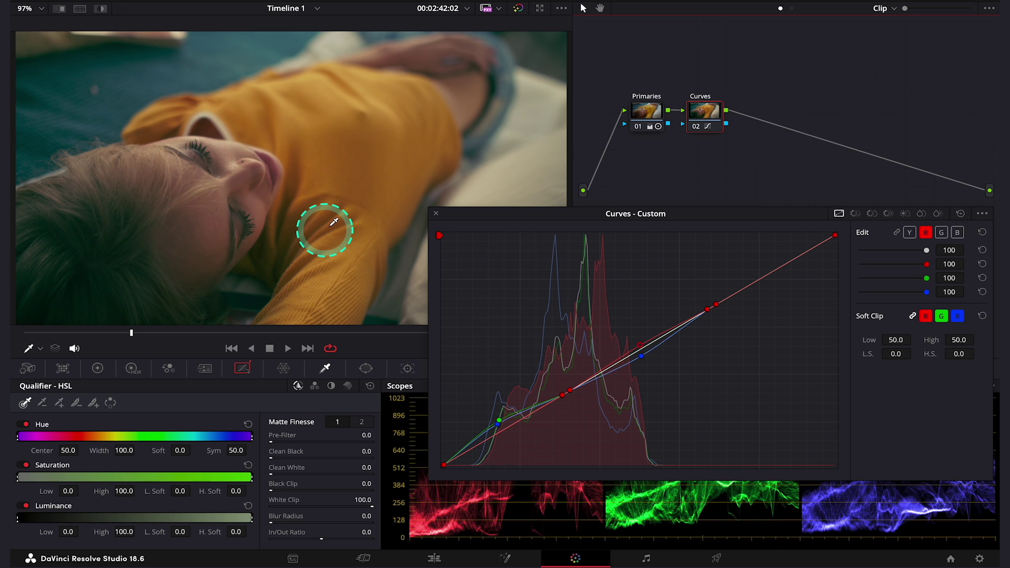
# On the Sat Vs Sat curve, lower the zero-saturation end to desaturate the dark hair and anchor a point at input 0.06, output 0.98.
pyautogui.hscroll(-5, 335, 220)
pyautogui.scroll(-3, 335, 220)
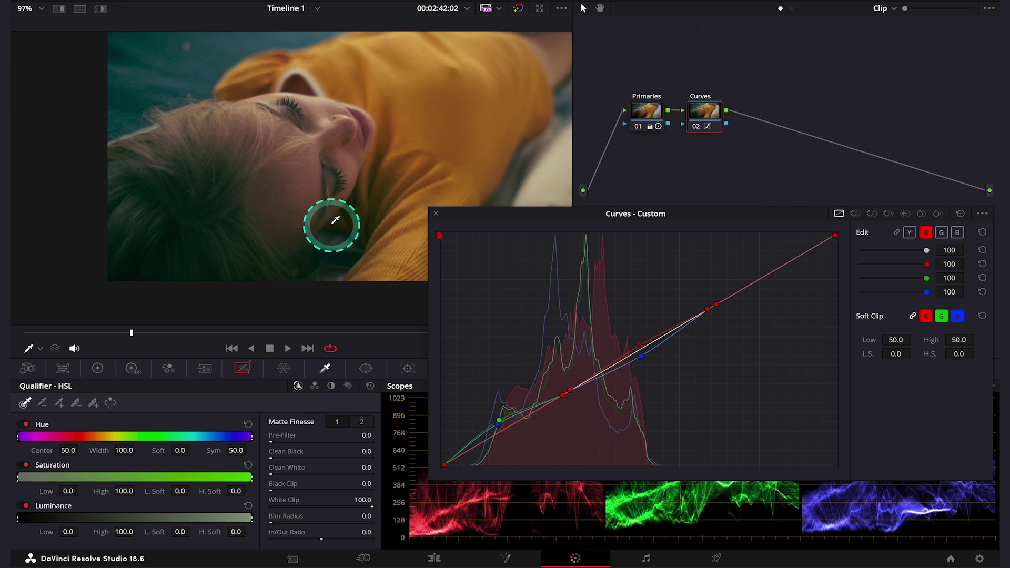
pyautogui.scroll(8, 253, 241)
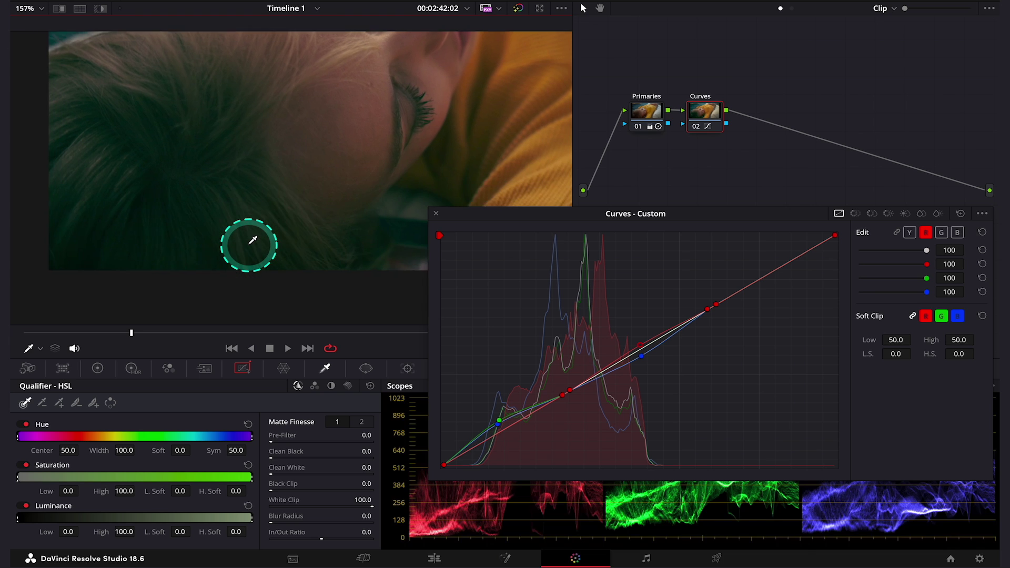
pyautogui.hscroll(-3, 253, 240)
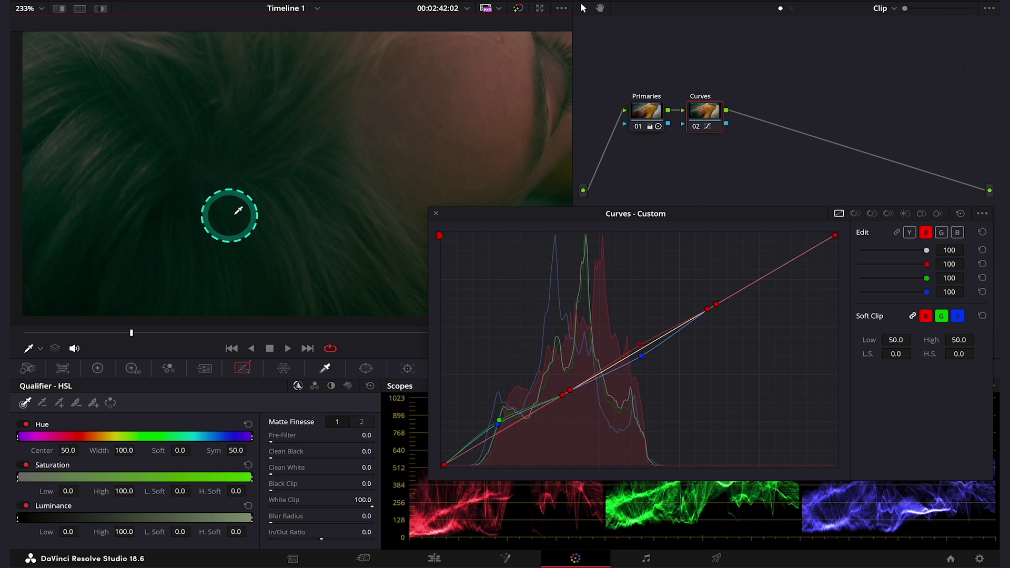
pyautogui.click(921, 214)
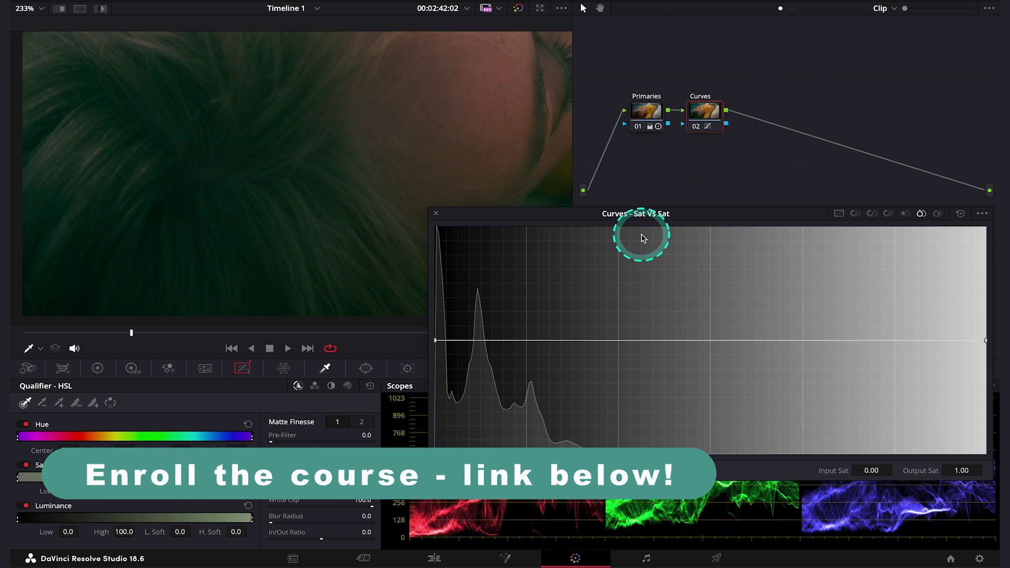
pyautogui.click(527, 341)
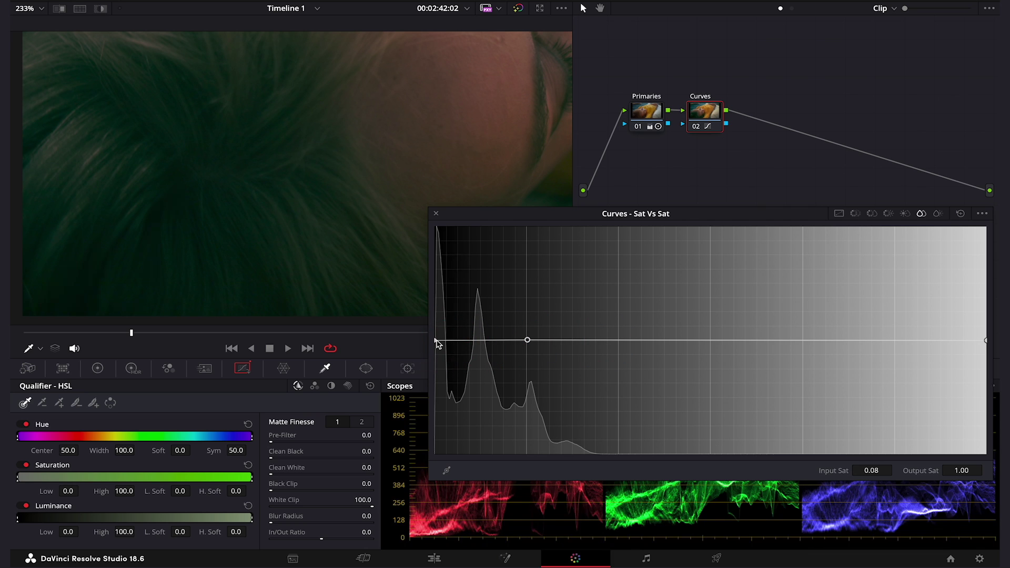
pyautogui.moveTo(436, 343); pyautogui.dragTo(453, 402)
pyautogui.moveTo(528, 340); pyautogui.dragTo(496, 345)
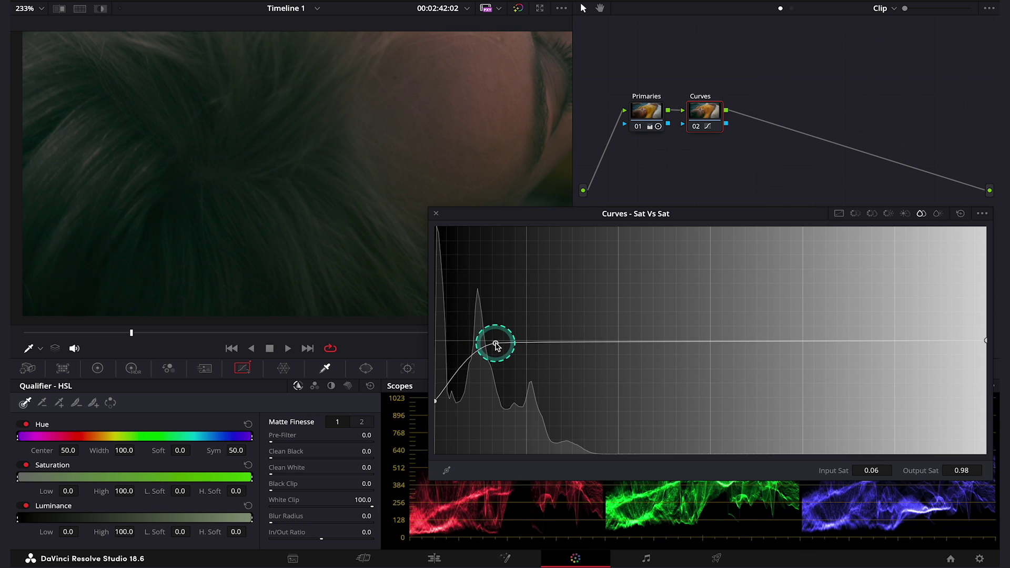
# Fit the picture in the viewer, set the Sat Vs Sat curve's zero-saturation end to output 0.83, and move the curves window off the image.
pyautogui.click(259, 203)
pyautogui.scroll(-4, 258, 204)
pyautogui.click(39, 9)
pyautogui.click(39, 26)
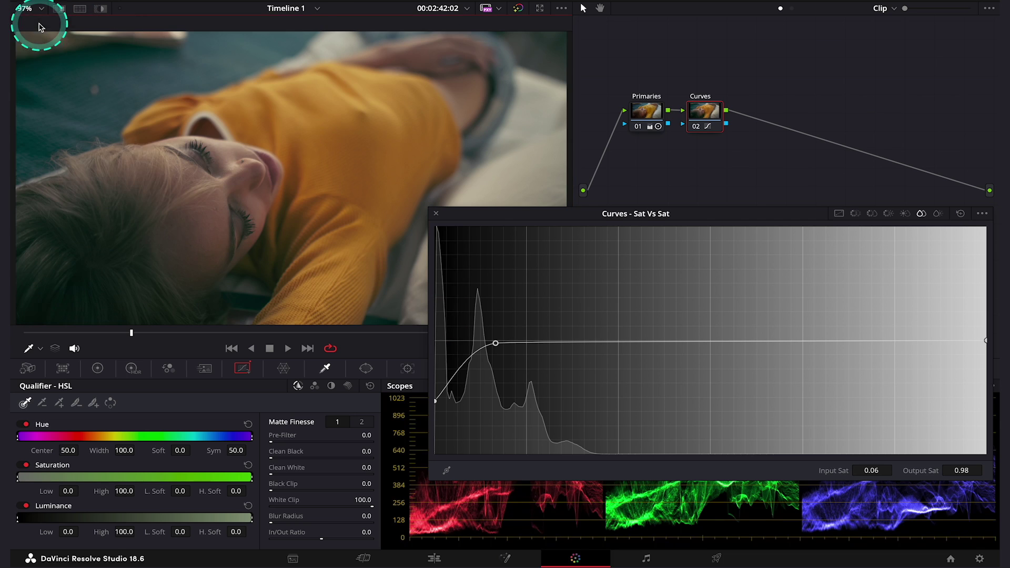
pyautogui.moveTo(429, 407); pyautogui.dragTo(398, 196)
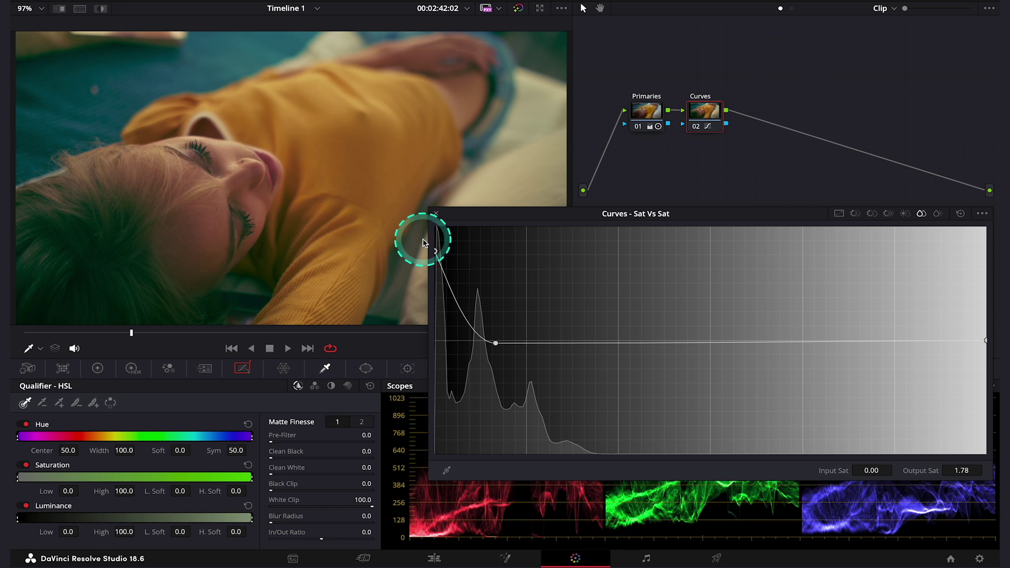
pyautogui.moveTo(435, 250); pyautogui.dragTo(433, 362)
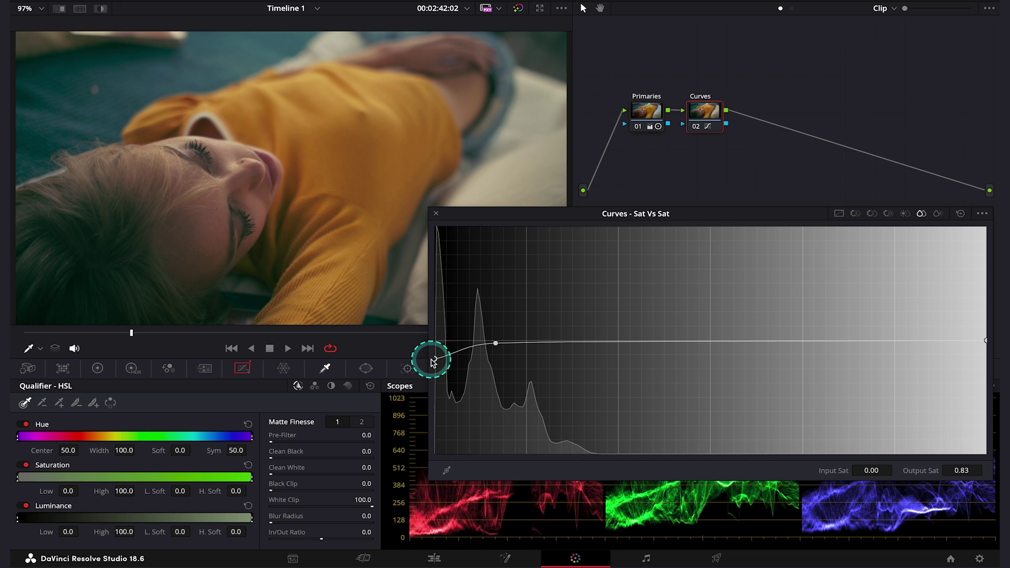
pyautogui.moveTo(457, 216); pyautogui.dragTo(563, 285)
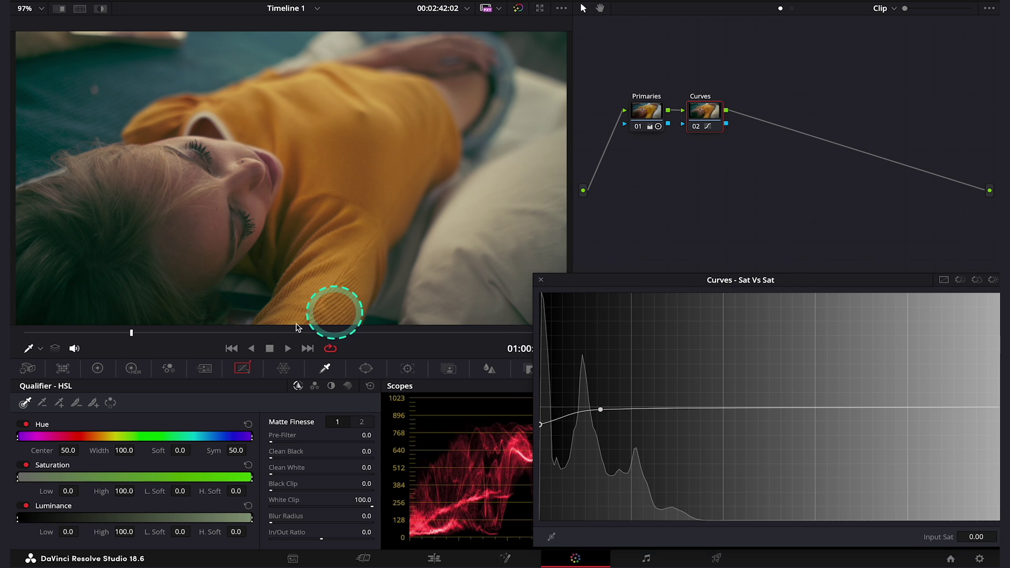
pyautogui.moveTo(245, 335); pyautogui.dragTo(15, 228)
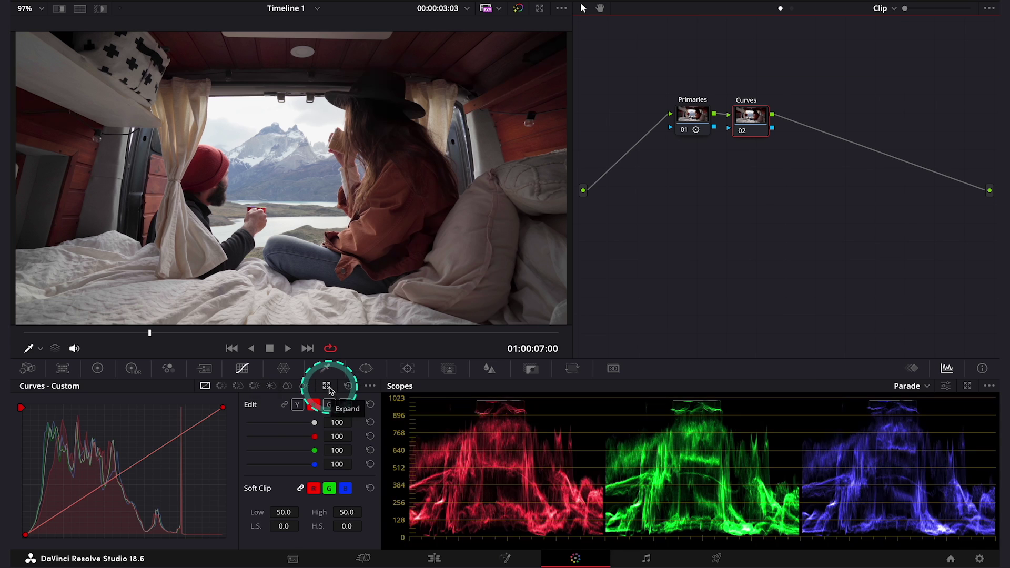
# Expand the van clip's Custom Curves, link the channels, and add a pair of anchor points in both the shadows and the highlights.
pyautogui.click(330, 387)
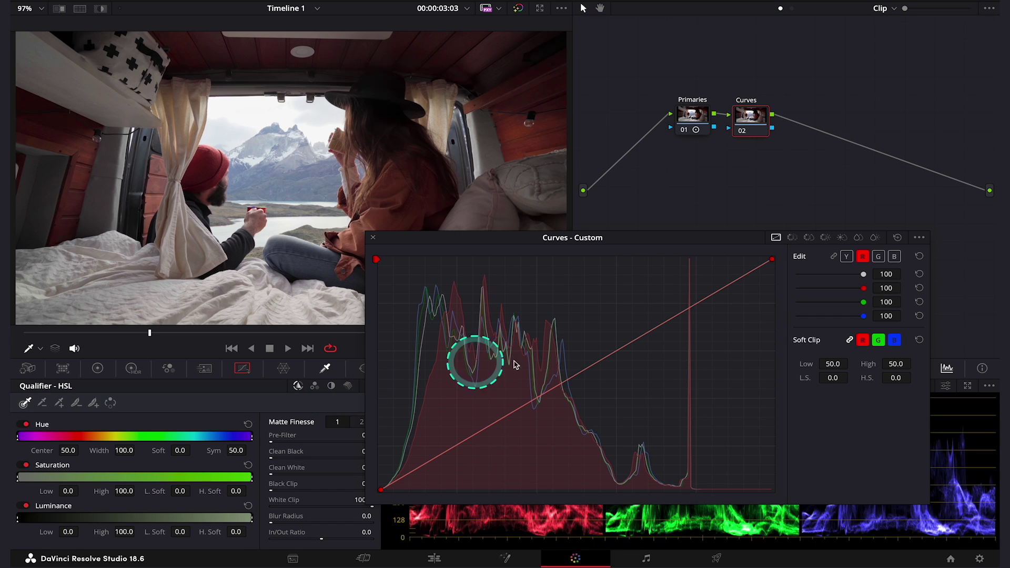
pyautogui.click(834, 258)
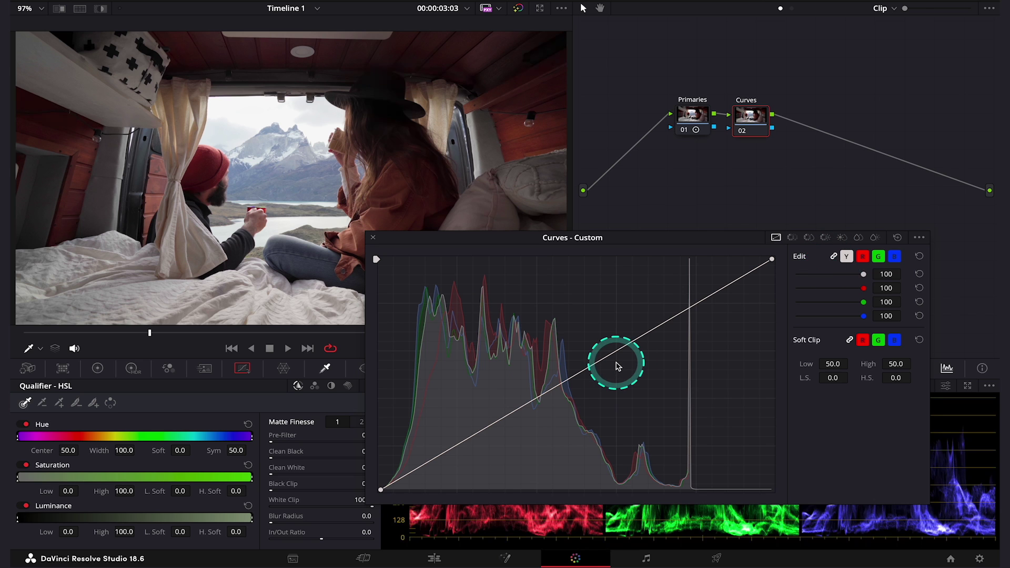
pyautogui.click(507, 414)
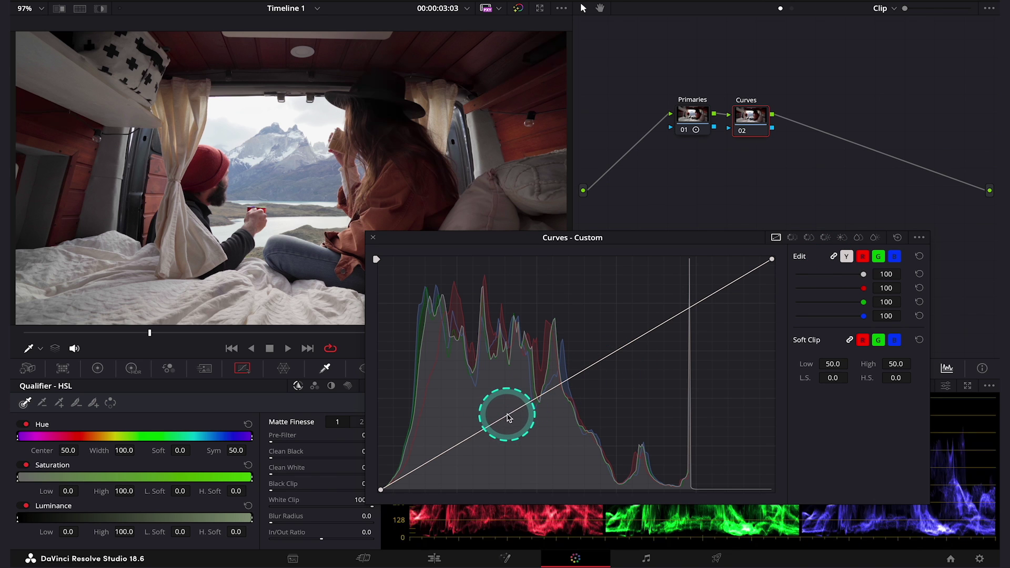
pyautogui.click(518, 408)
pyautogui.click(647, 331)
pyautogui.click(634, 338)
pyautogui.click(648, 332)
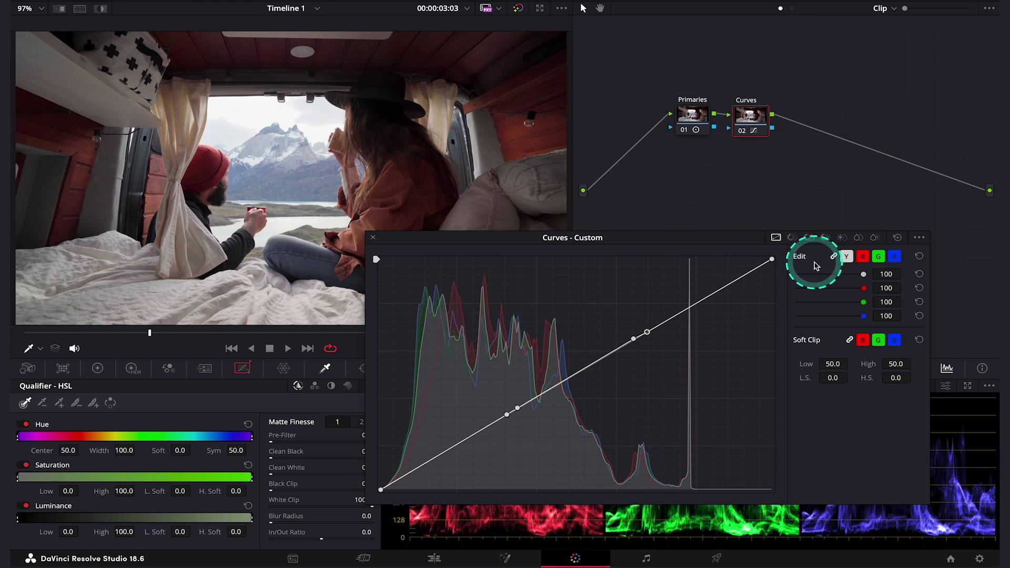
# Unlink the curve channels, shift the floating curves window off the picture, and select the red channel.
pyautogui.click(834, 258)
pyautogui.moveTo(699, 242); pyautogui.dragTo(744, 248)
pyautogui.click(906, 263)
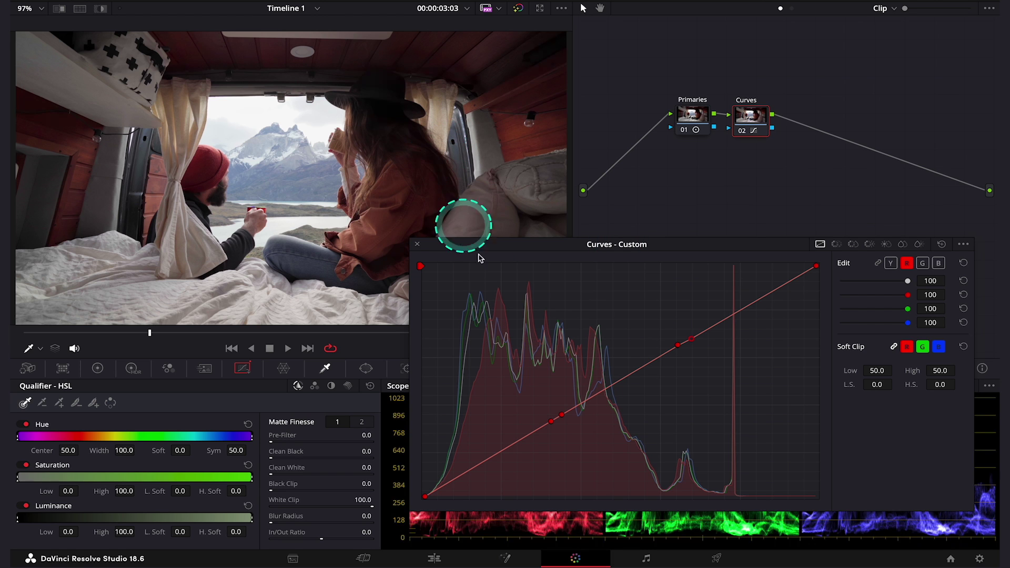
# Add a shadow point and a midtone point on the red curve, pulling the shadows clearly and the midtones slightly below the diagonal.
pyautogui.moveTo(489, 462); pyautogui.dragTo(494, 469)
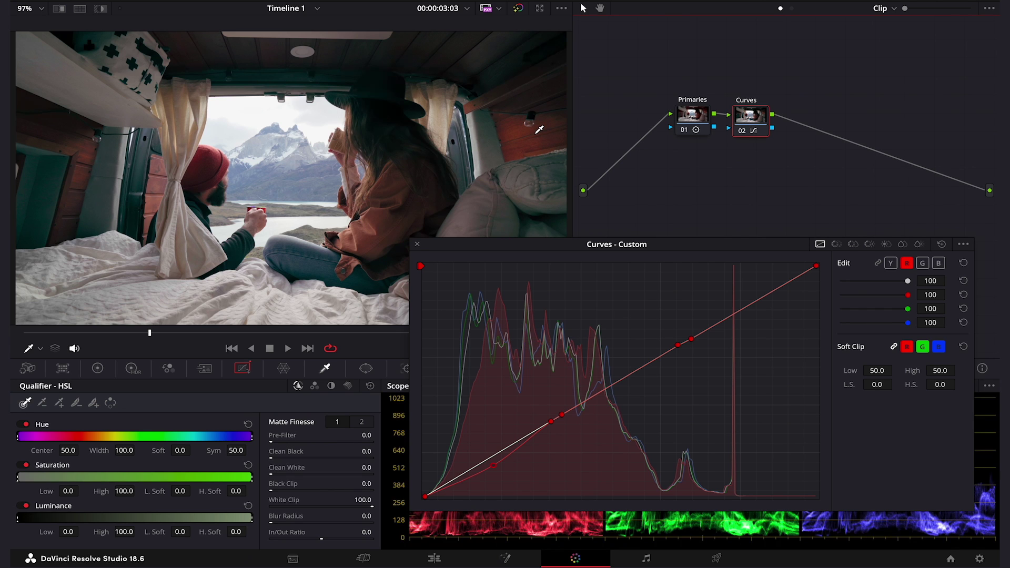
pyautogui.moveTo(622, 381); pyautogui.dragTo(616, 366)
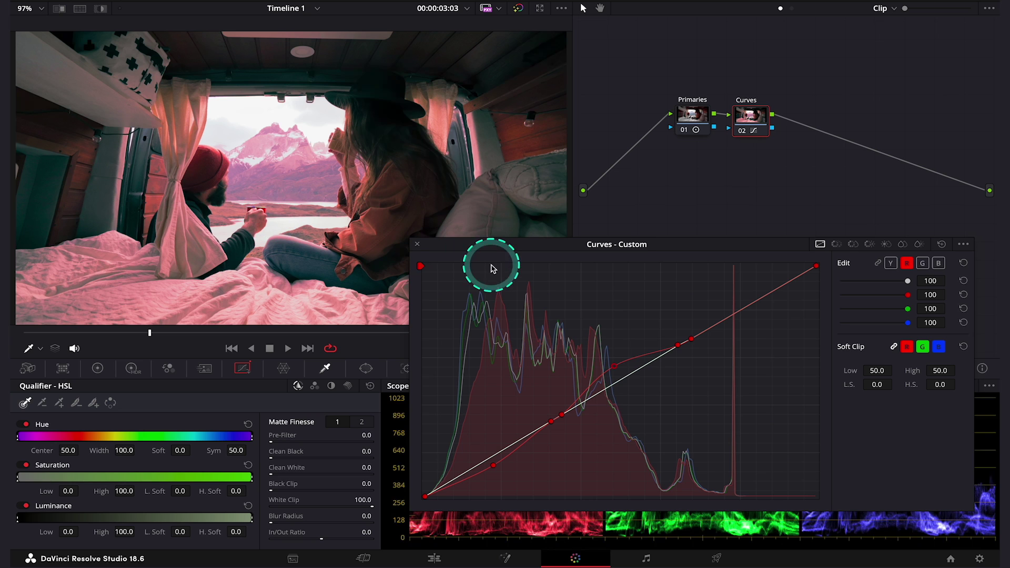
pyautogui.moveTo(615, 366); pyautogui.dragTo(621, 386)
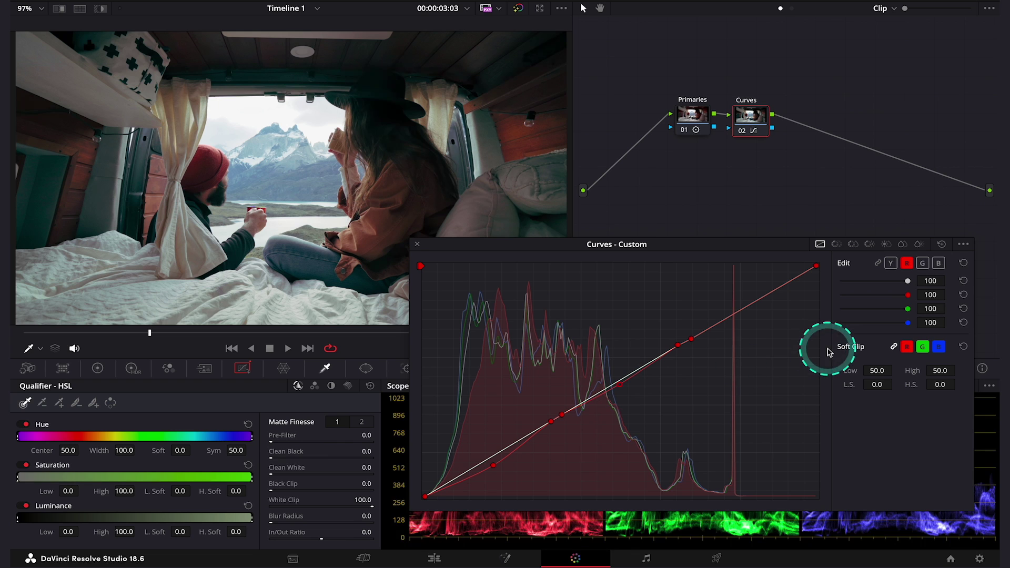
# Select the green channel and add a highlight anchor point on its curve, keeping it practically on the diagonal.
pyautogui.click(924, 266)
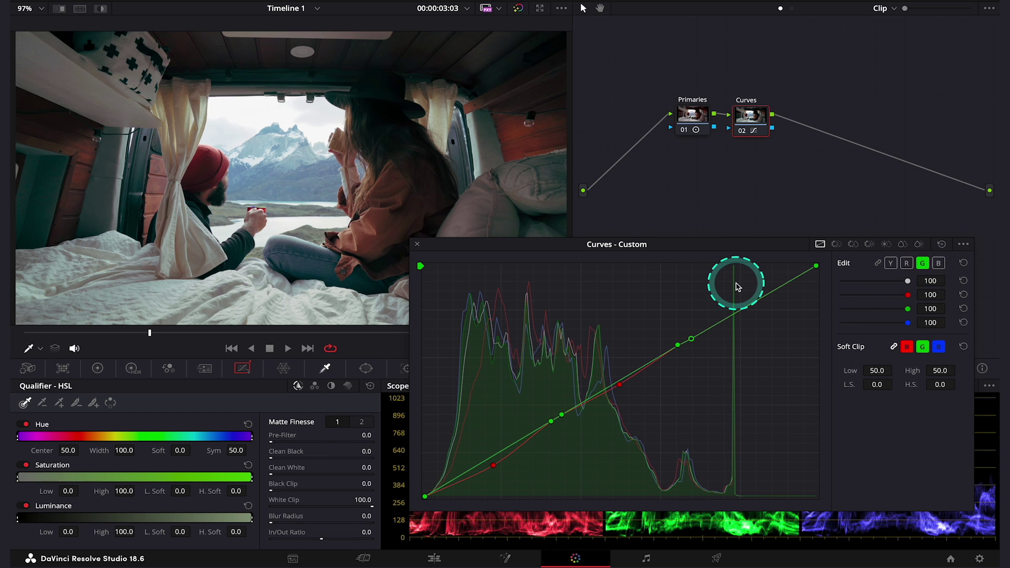
pyautogui.click(743, 308)
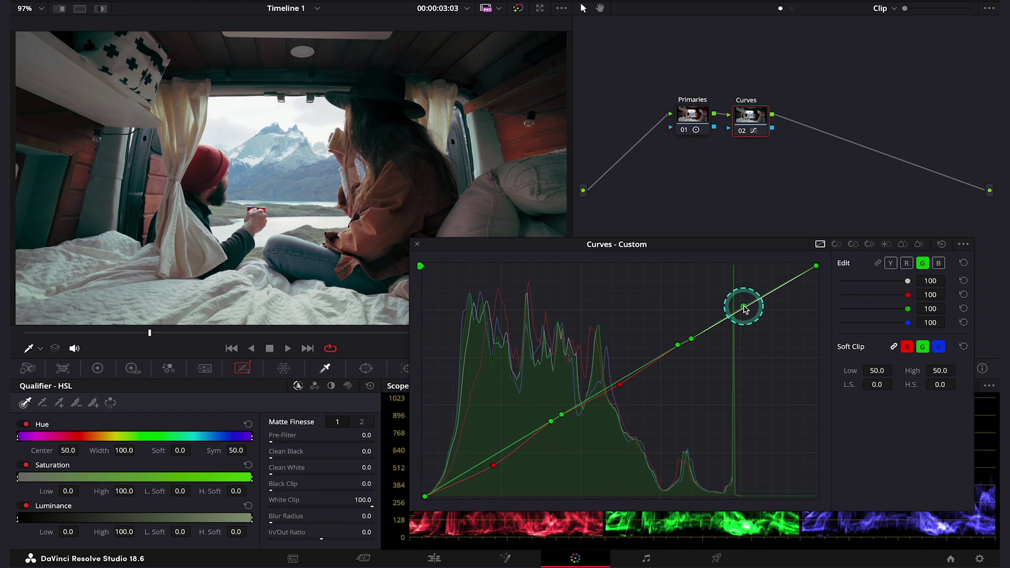
pyautogui.moveTo(743, 308); pyautogui.dragTo(720, 283)
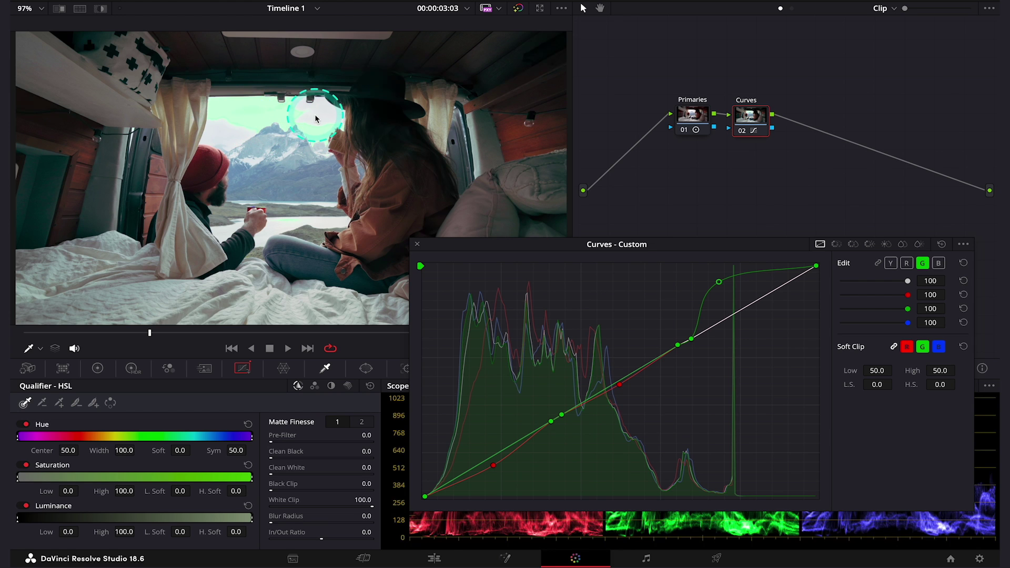
pyautogui.moveTo(719, 282); pyautogui.dragTo(751, 305)
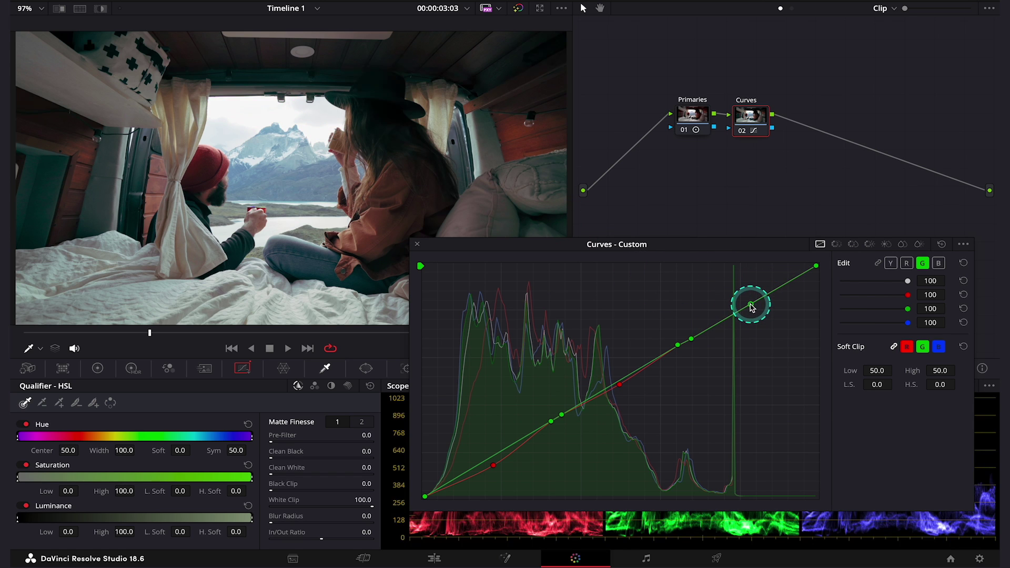
# Add a shadow point slightly above the diagonal on the blue curve and reduce the blue curve's intensity.
pyautogui.click(938, 264)
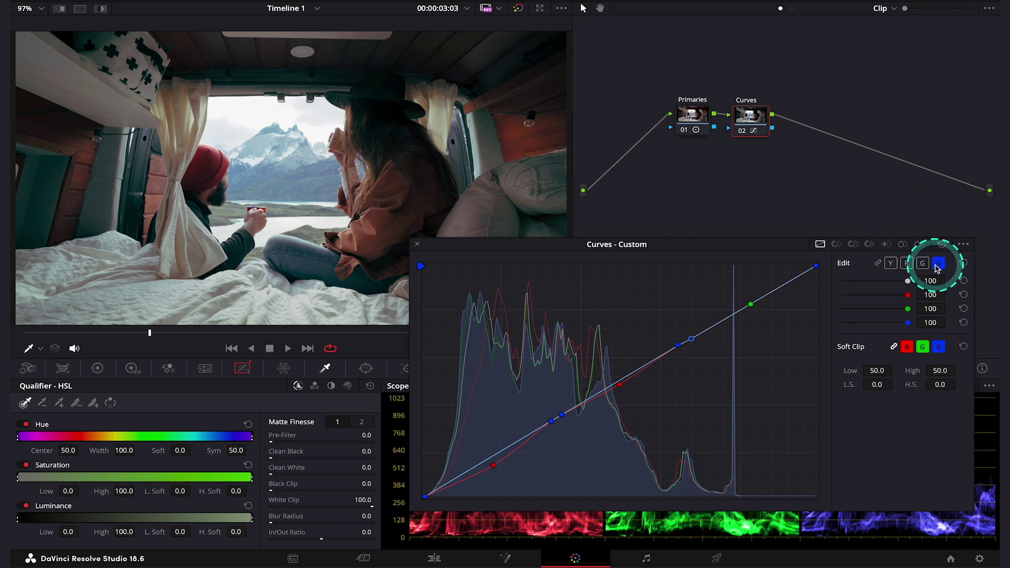
pyautogui.click(491, 454)
pyautogui.moveTo(491, 456); pyautogui.dragTo(492, 458)
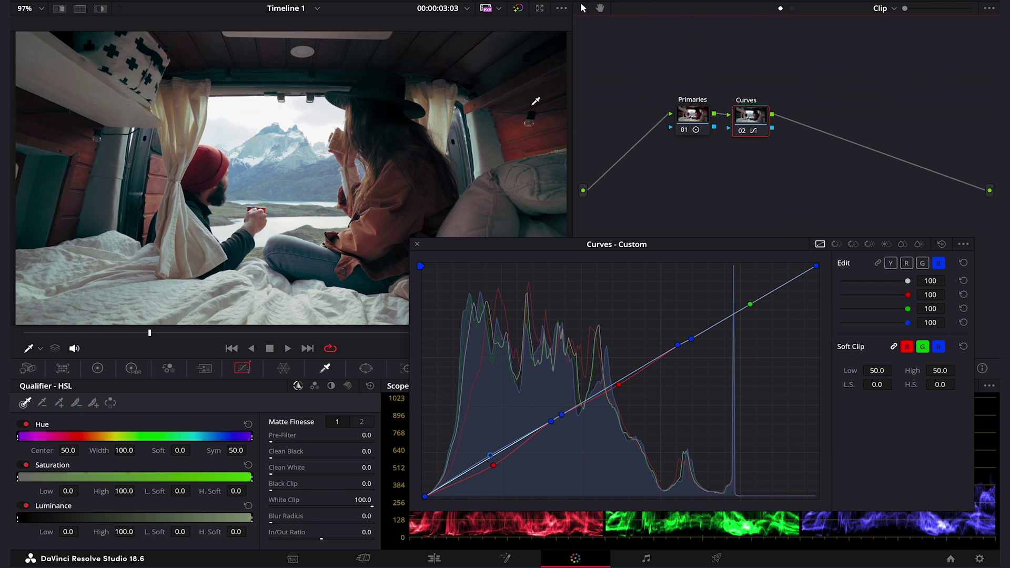
pyautogui.moveTo(490, 455); pyautogui.dragTo(486, 450)
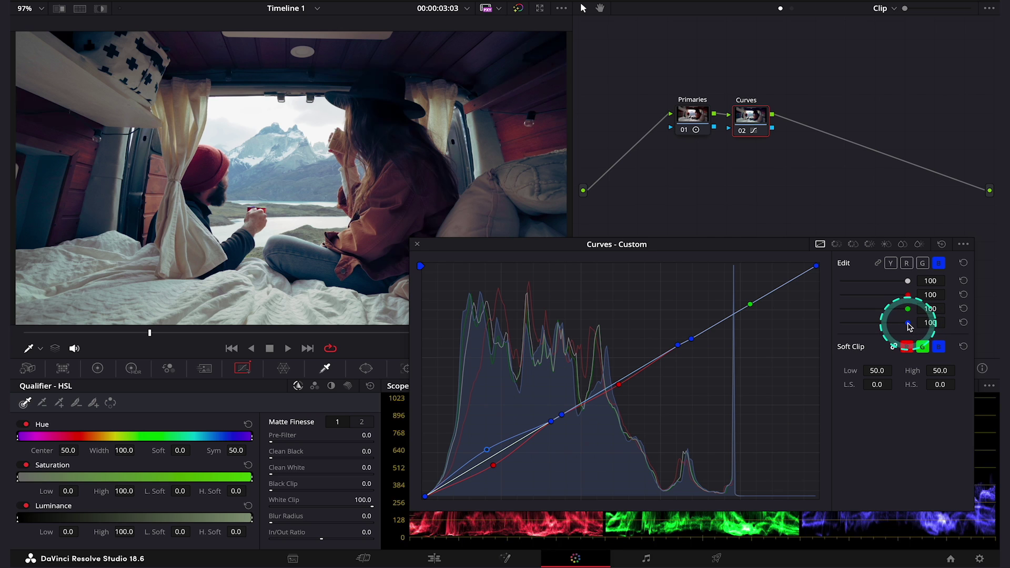
pyautogui.moveTo(907, 323); pyautogui.dragTo(875, 332)
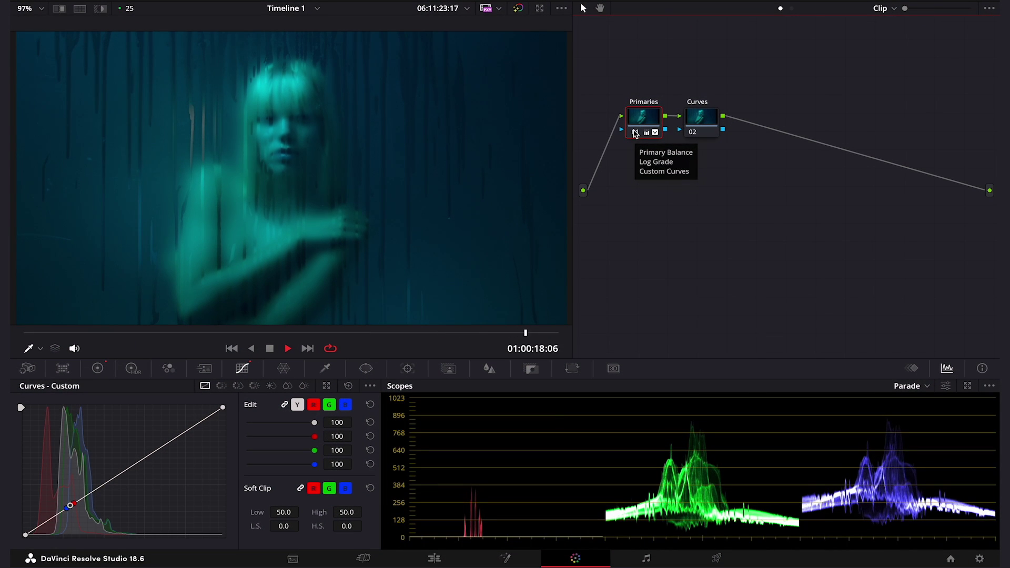
# Stop playback of the teal-lit woman's clip, select its Curves node, expand Custom Curves and shift the floating window.
pyautogui.press('space')
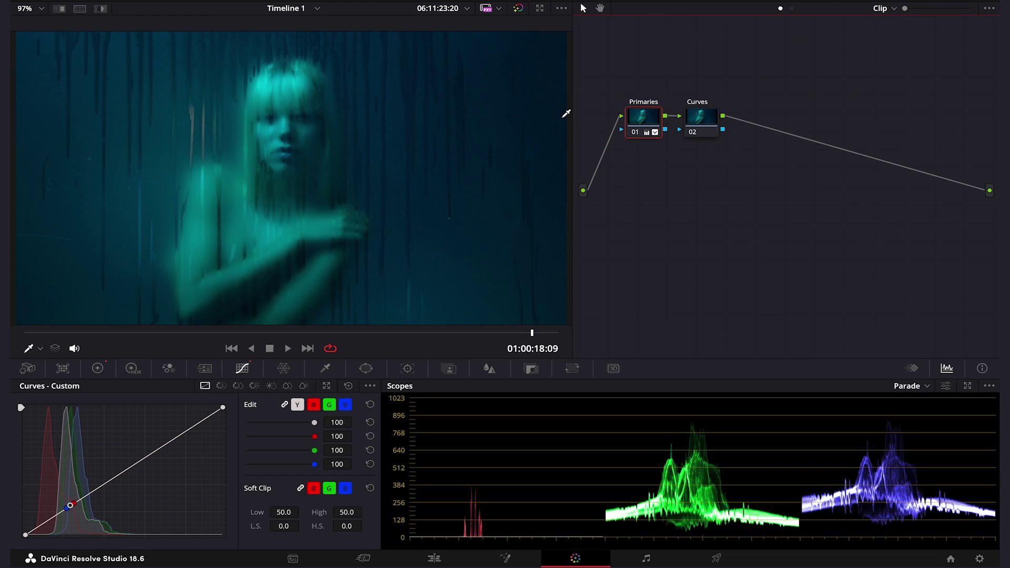
pyautogui.click(699, 118)
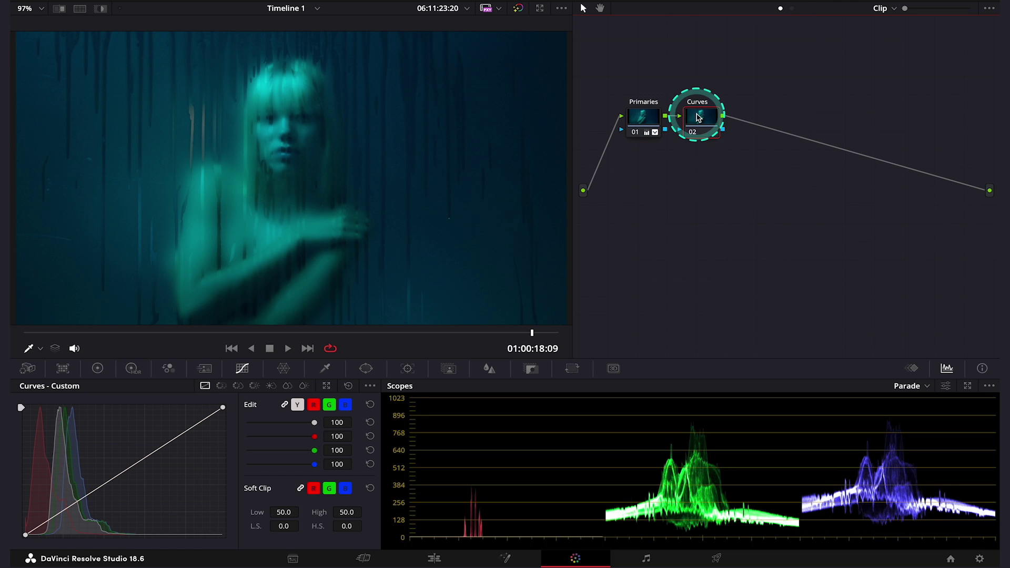
pyautogui.click(326, 387)
pyautogui.moveTo(710, 284); pyautogui.dragTo(680, 244)
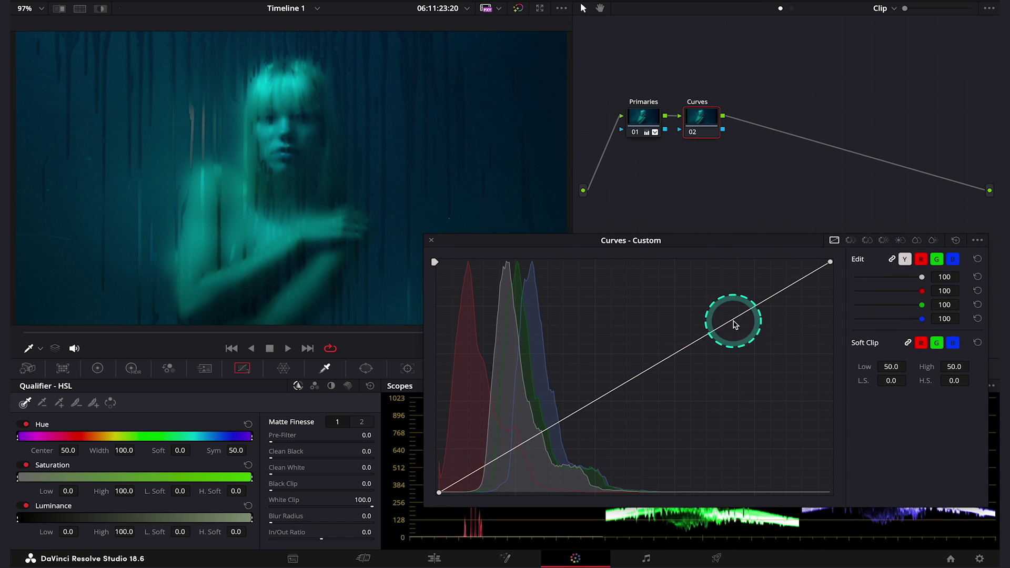
# Add a pair of linked anchor points in the lower midtones and another pair in the highlights.
pyautogui.click(568, 415)
pyautogui.click(583, 407)
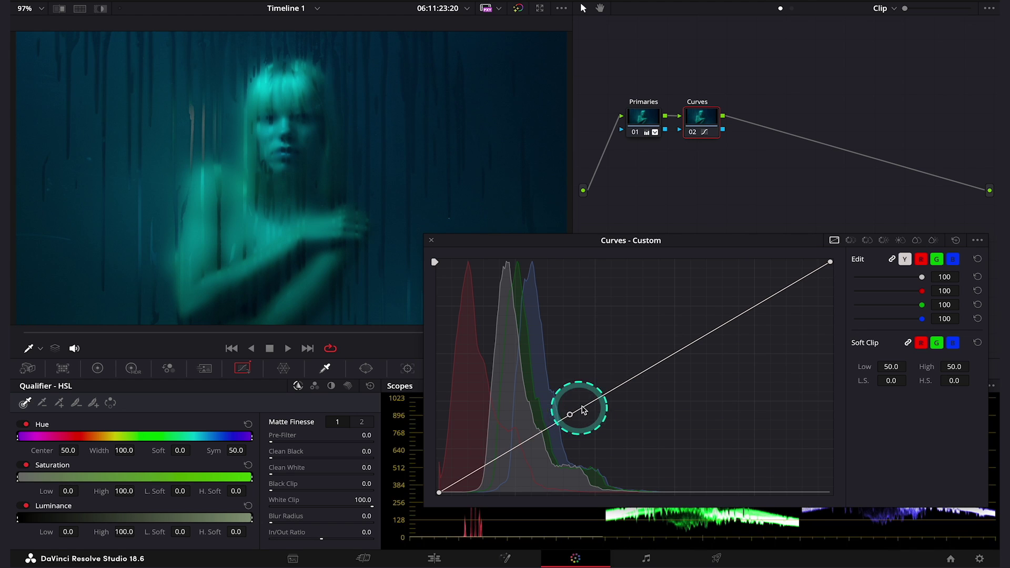
pyautogui.click(735, 317)
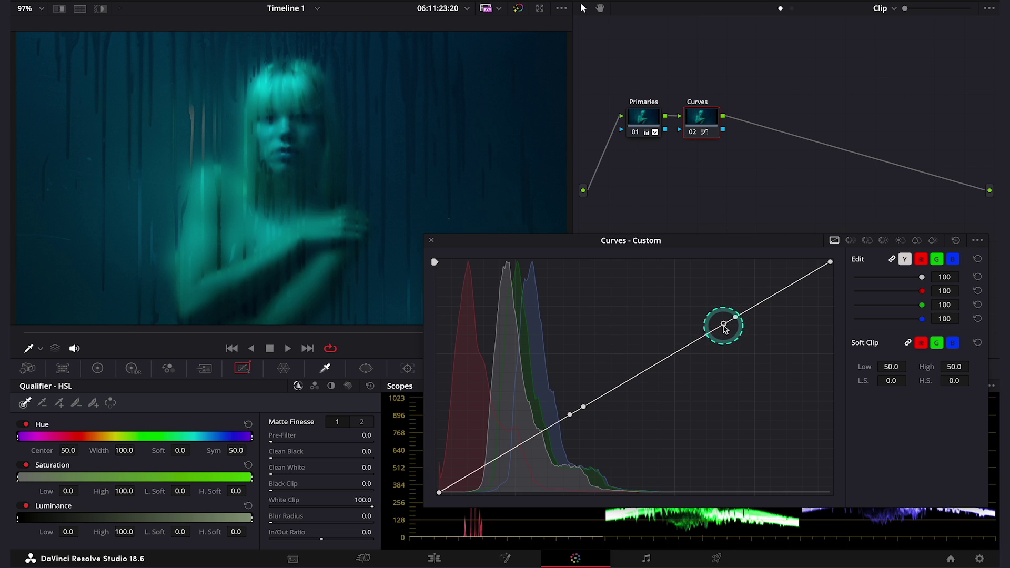
pyautogui.click(707, 321)
pyautogui.click(405, 234)
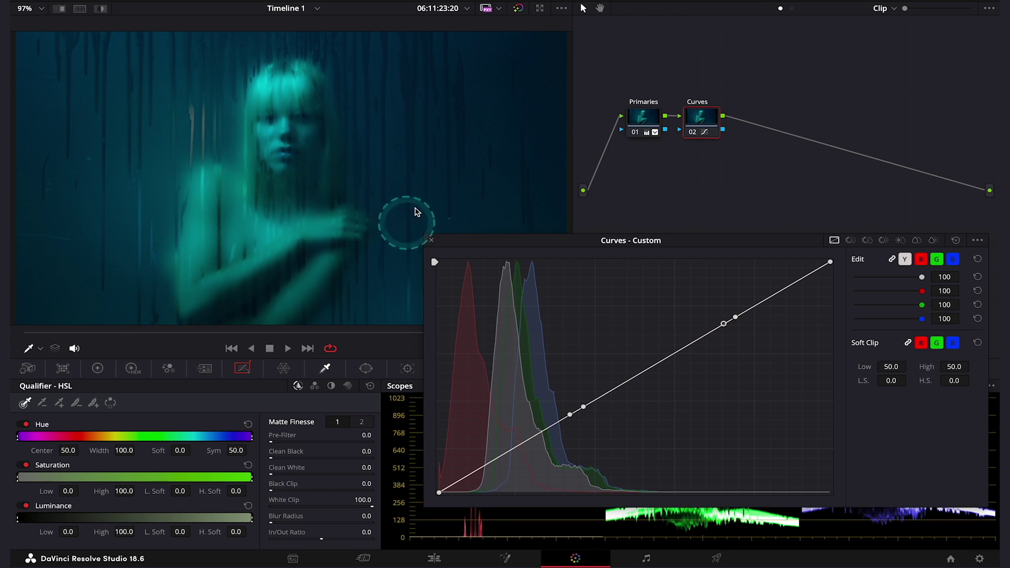
# Move the blue curve's black point inward along the baseline to pull blue out of the shadows, and compare with the Curves node off.
pyautogui.click(953, 260)
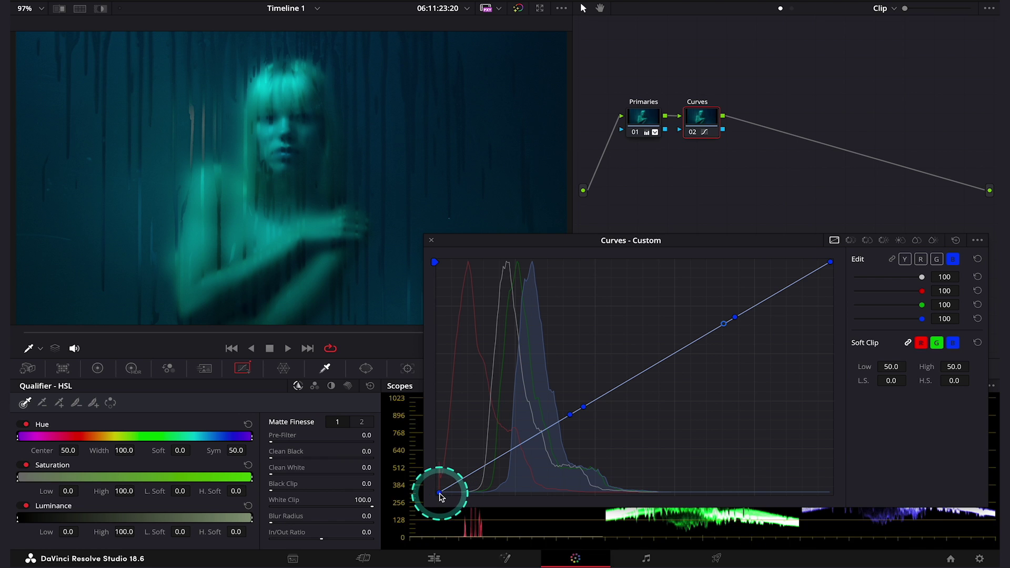
pyautogui.click(441, 495)
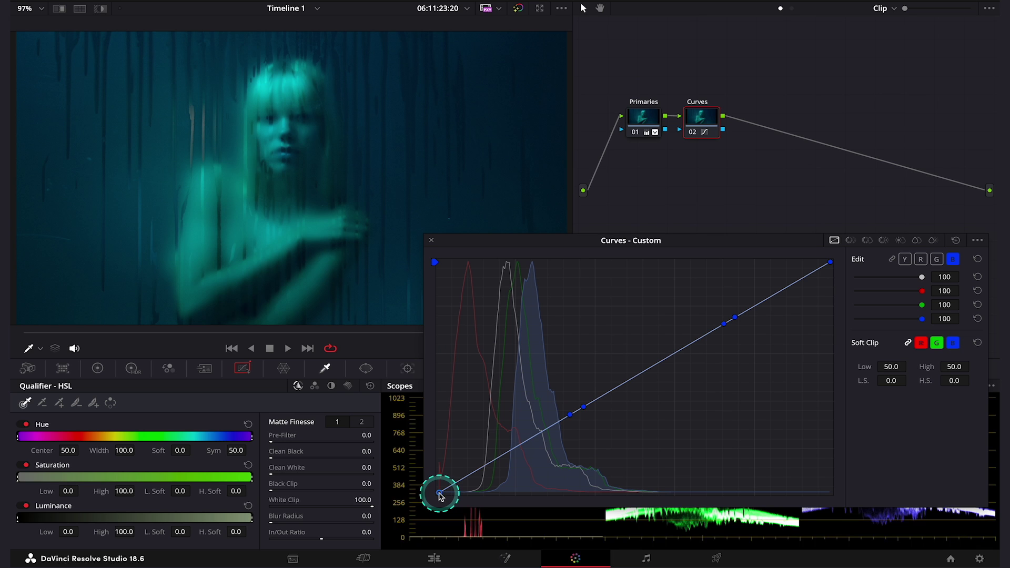
pyautogui.moveTo(440, 495); pyautogui.dragTo(470, 502)
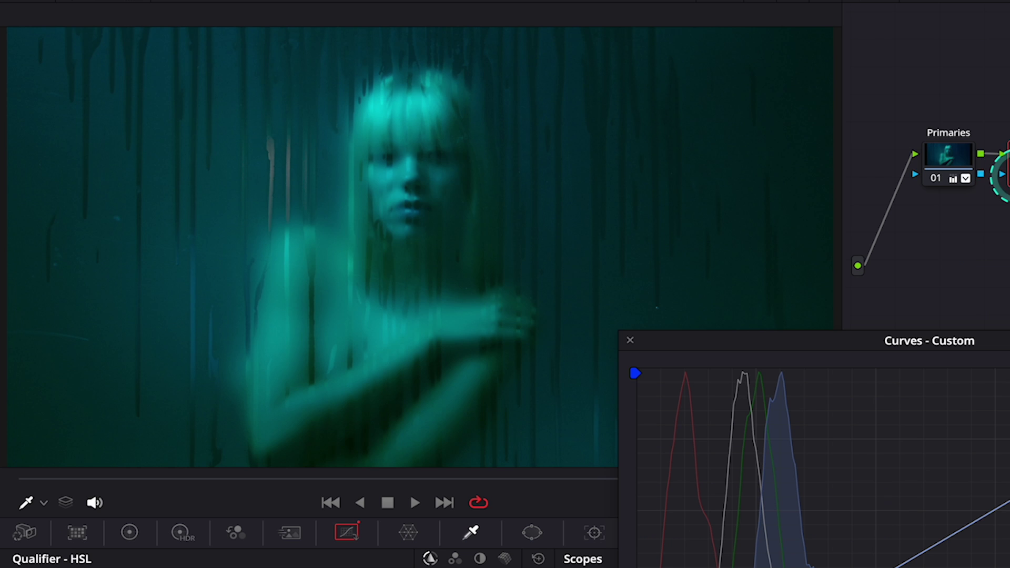
pyautogui.click(1005, 177)
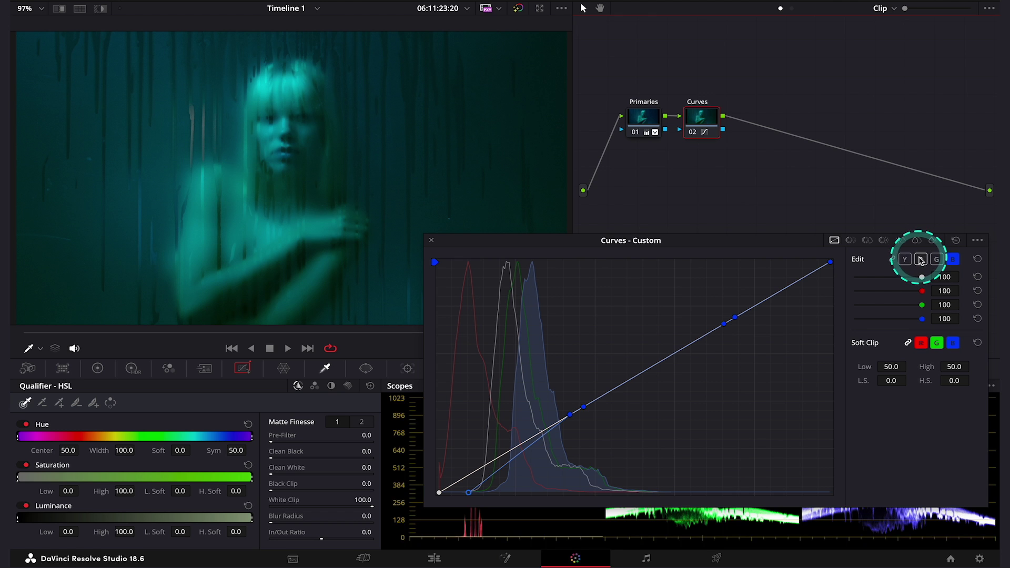
# Raise the red curve's black point well above the baseline, then check another frame with the Curves node off and on.
pyautogui.click(921, 259)
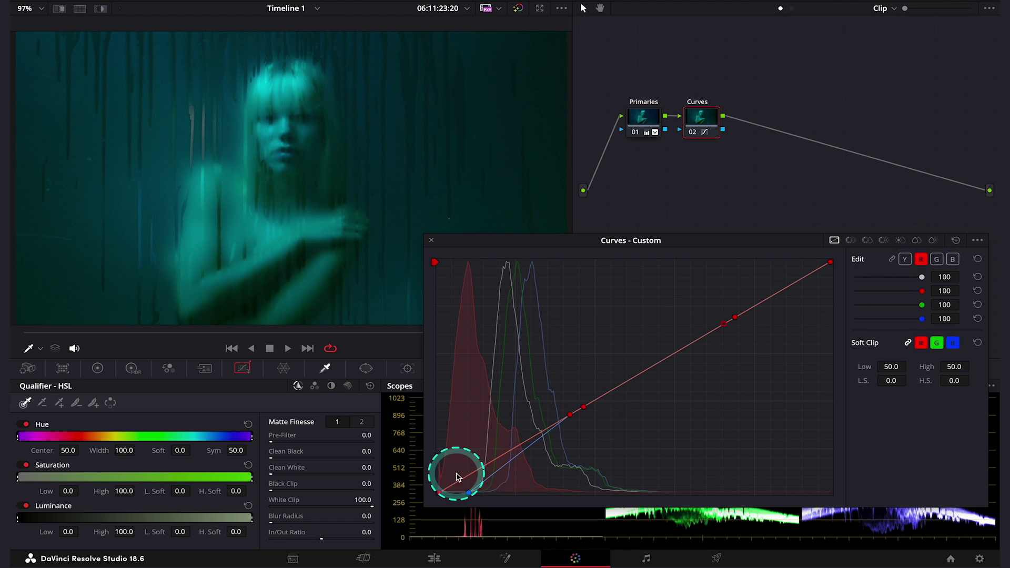
pyautogui.moveTo(438, 492); pyautogui.dragTo(430, 459)
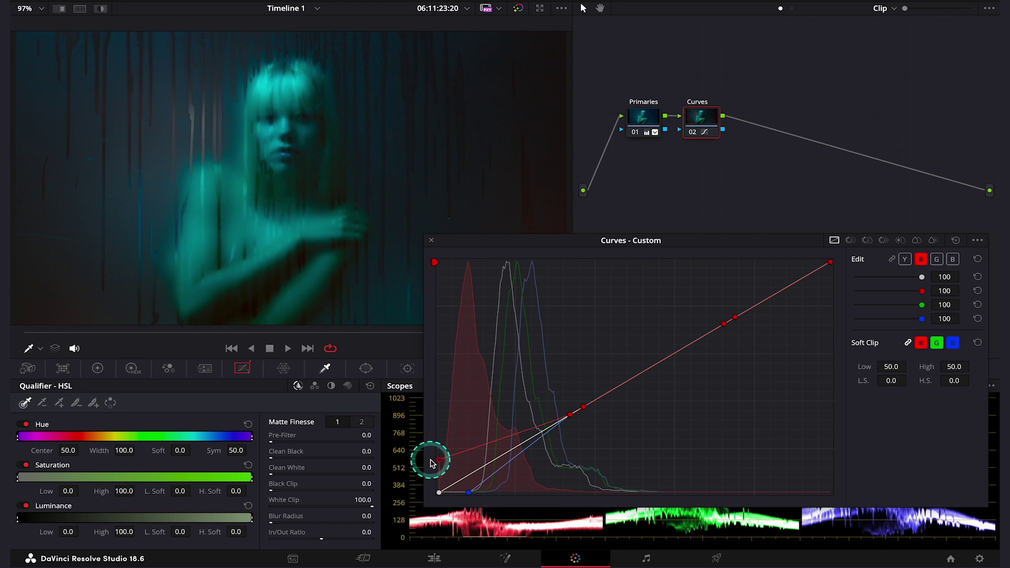
pyautogui.moveTo(519, 241); pyautogui.dragTo(633, 262)
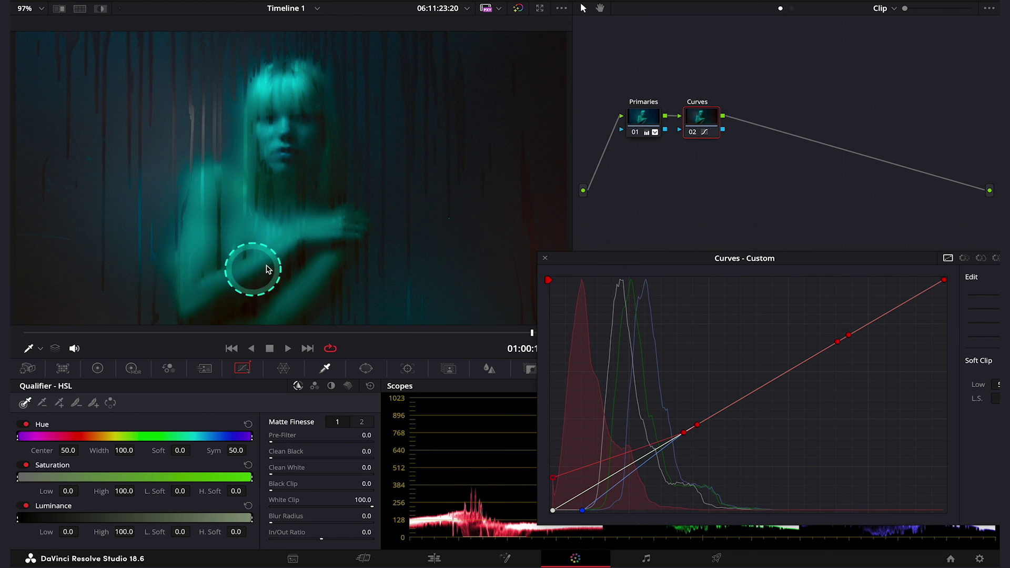
pyautogui.moveTo(247, 333); pyautogui.dragTo(509, 337)
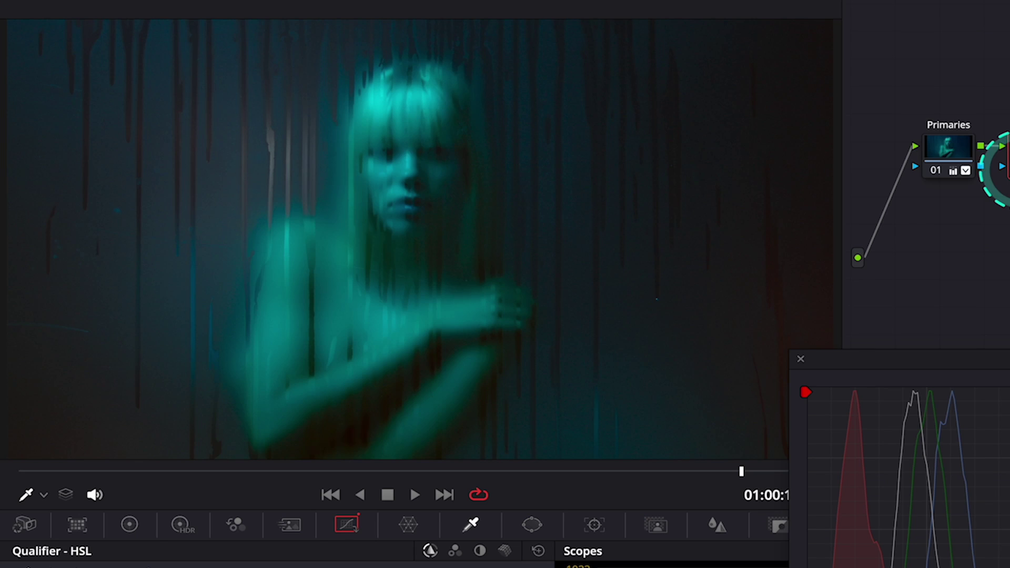
pyautogui.click(995, 169)
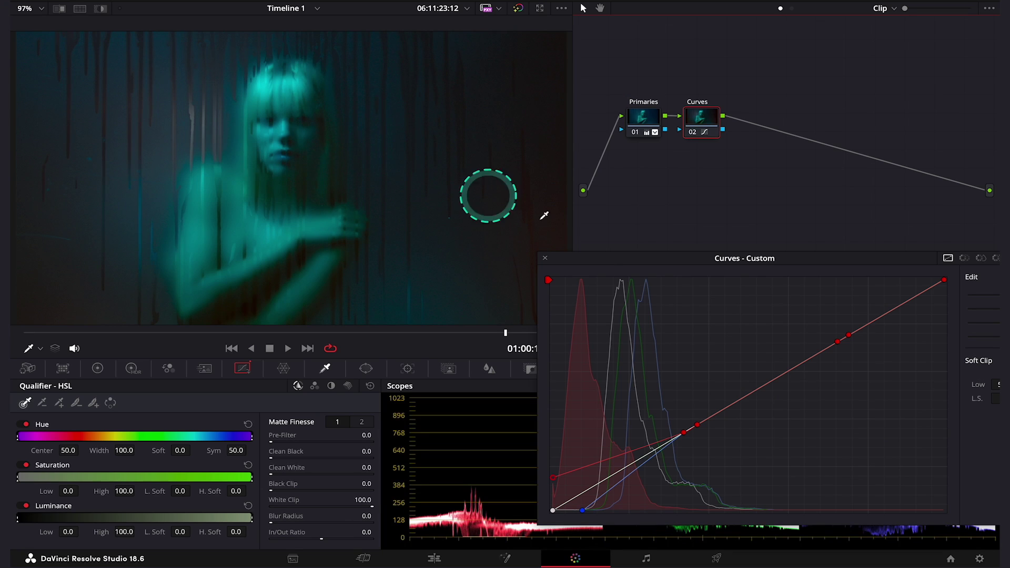
# Add a highlight anchor on the green curve's diagonal and a midtone point slightly above it.
pyautogui.moveTo(638, 257); pyautogui.dragTo(529, 226)
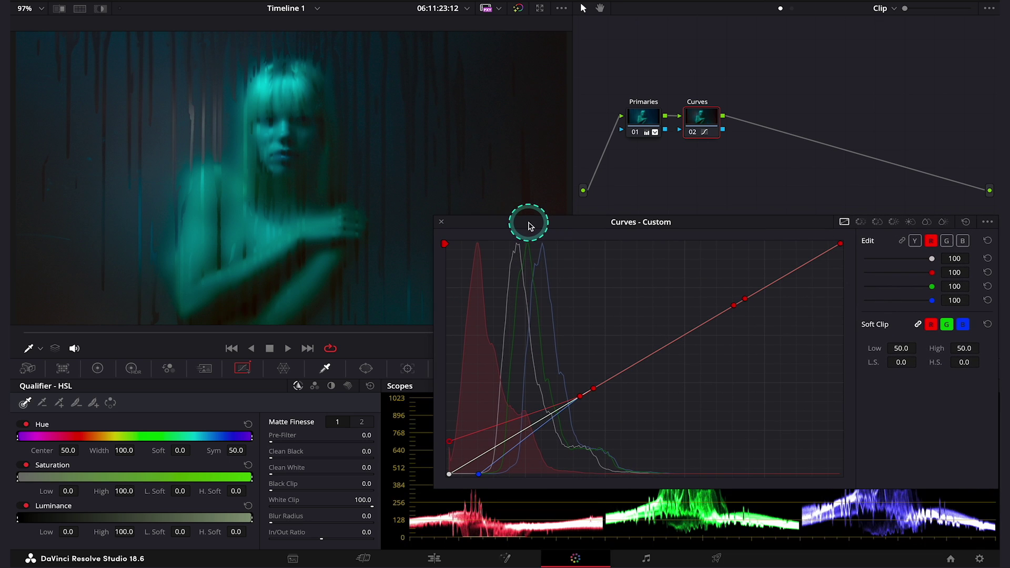
pyautogui.click(947, 242)
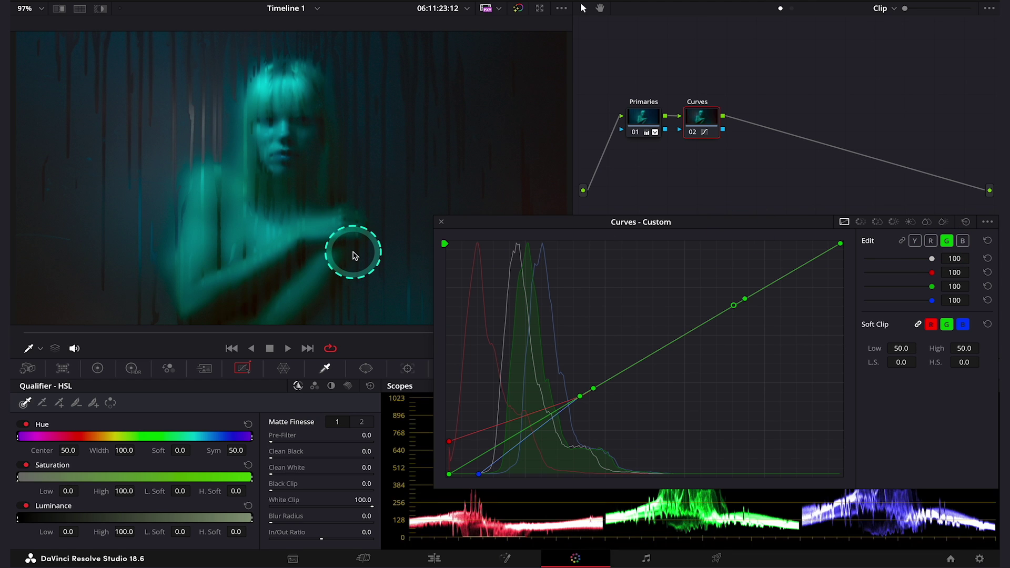
pyautogui.moveTo(784, 278)
pyautogui.mouseDown()
pyautogui.moveTo(756, 244)
pyautogui.moveTo(802, 345)
pyautogui.moveTo(755, 248)
pyautogui.moveTo(785, 280)
pyautogui.mouseUp()
pyautogui.click(657, 351)
pyautogui.moveTo(658, 351); pyautogui.dragTo(644, 331)
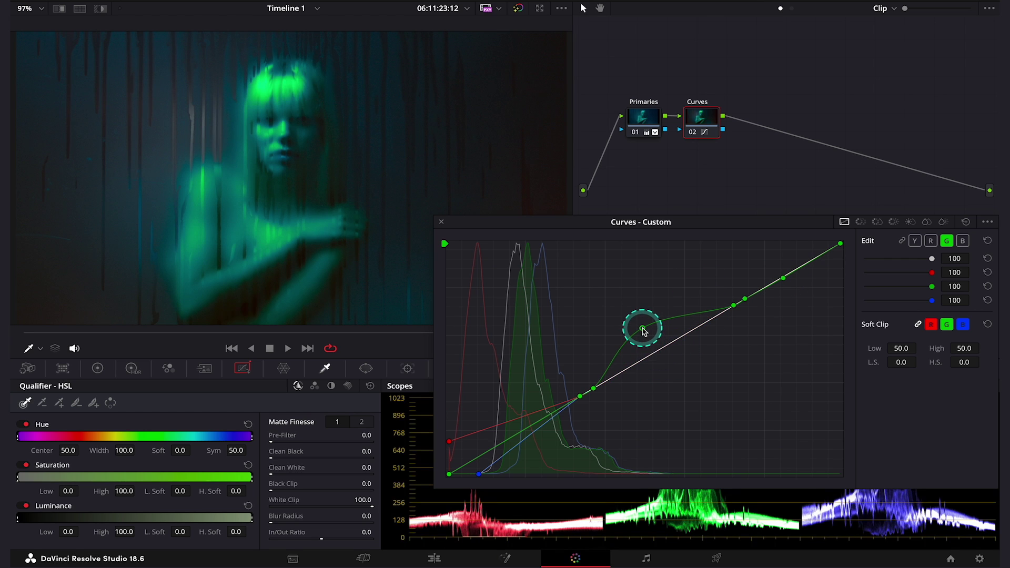
pyautogui.moveTo(644, 331); pyautogui.dragTo(626, 370)
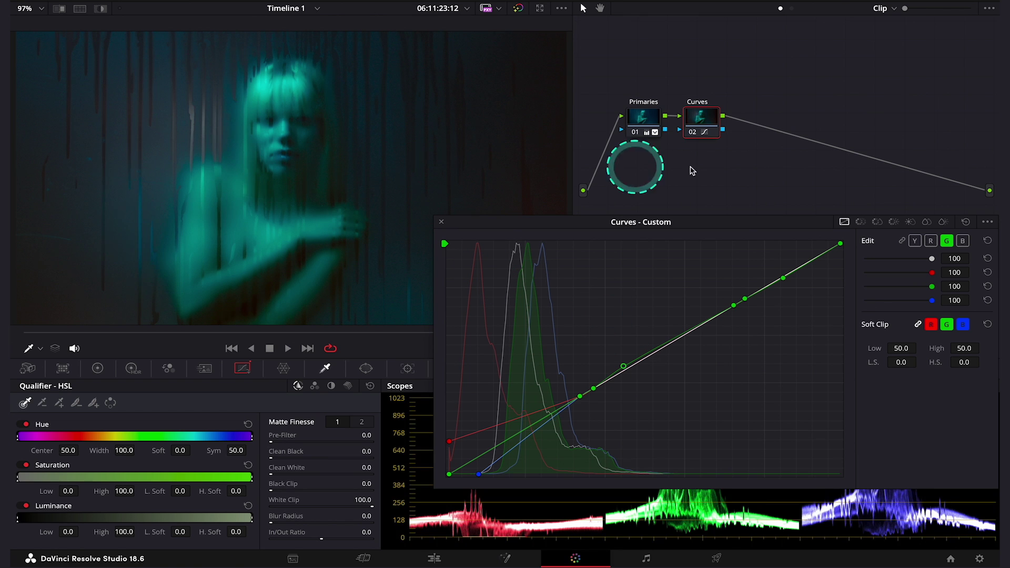
# Lower the red curve's black point slightly and pull its lower-midtone point below the diagonal, then compare with the Curves node off and on.
pyautogui.click(930, 241)
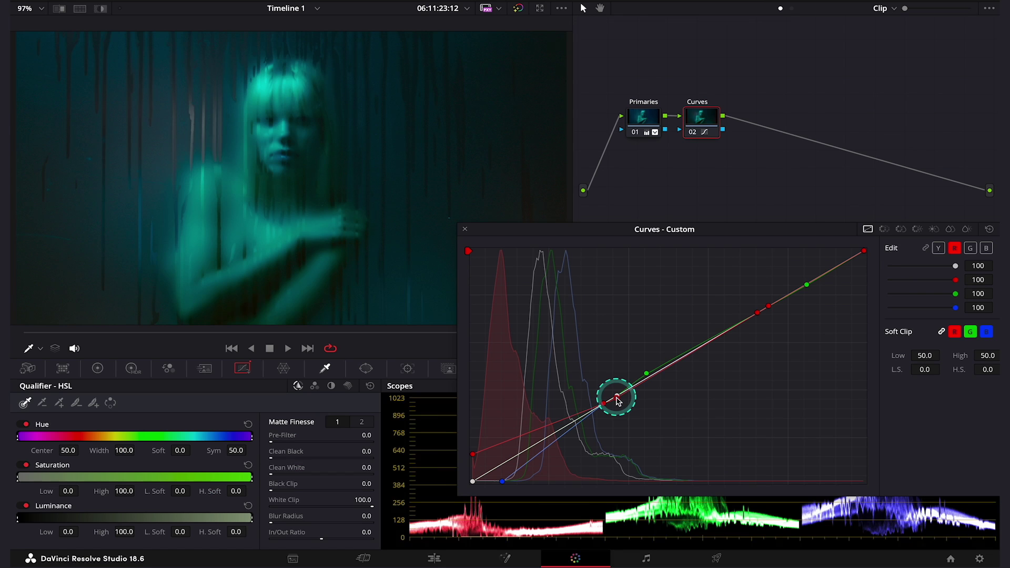
pyautogui.moveTo(437, 356); pyautogui.dragTo(440, 381)
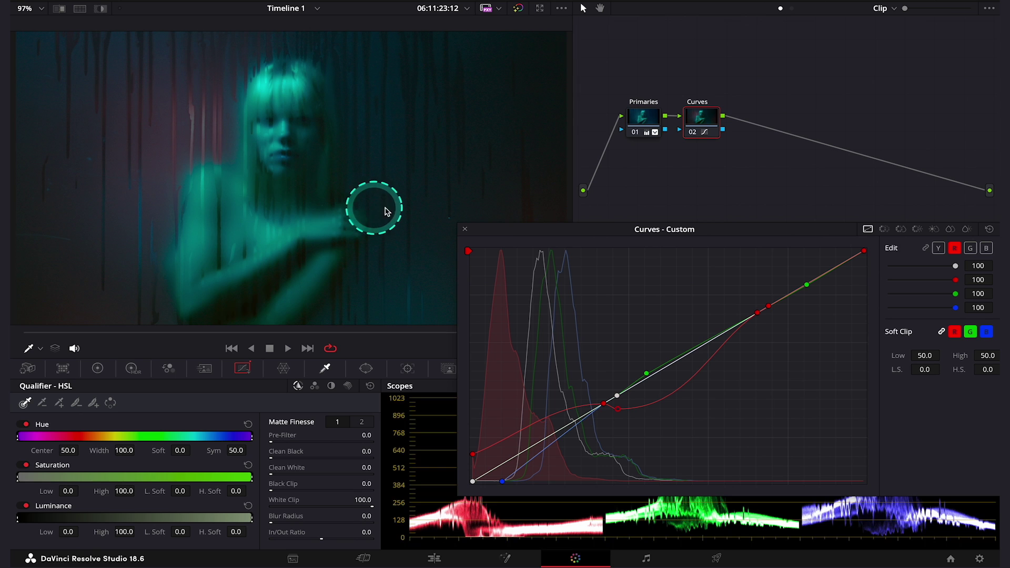
pyautogui.moveTo(495, 234); pyautogui.dragTo(633, 305)
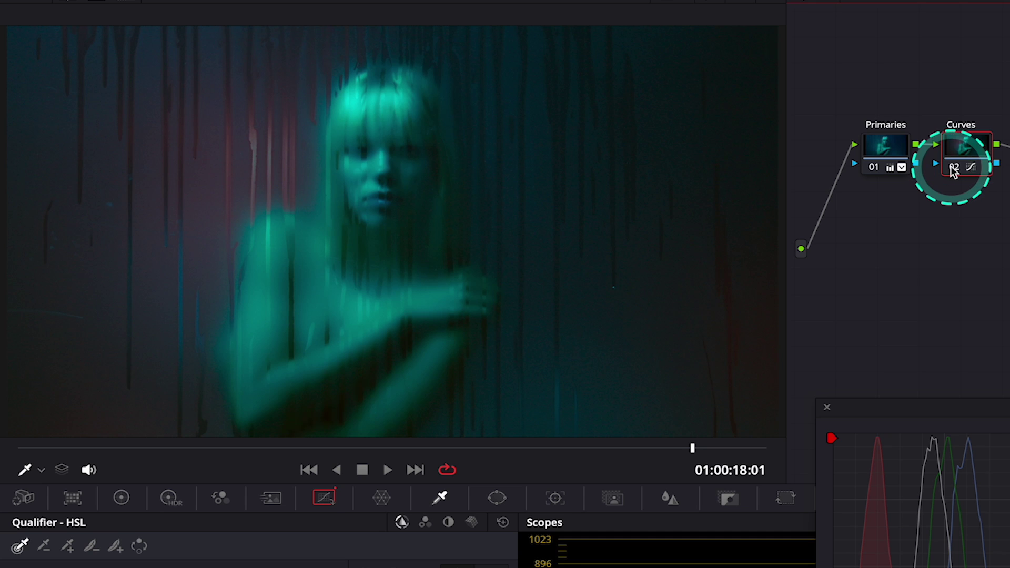
pyautogui.click(691, 133)
pyautogui.click(953, 168)
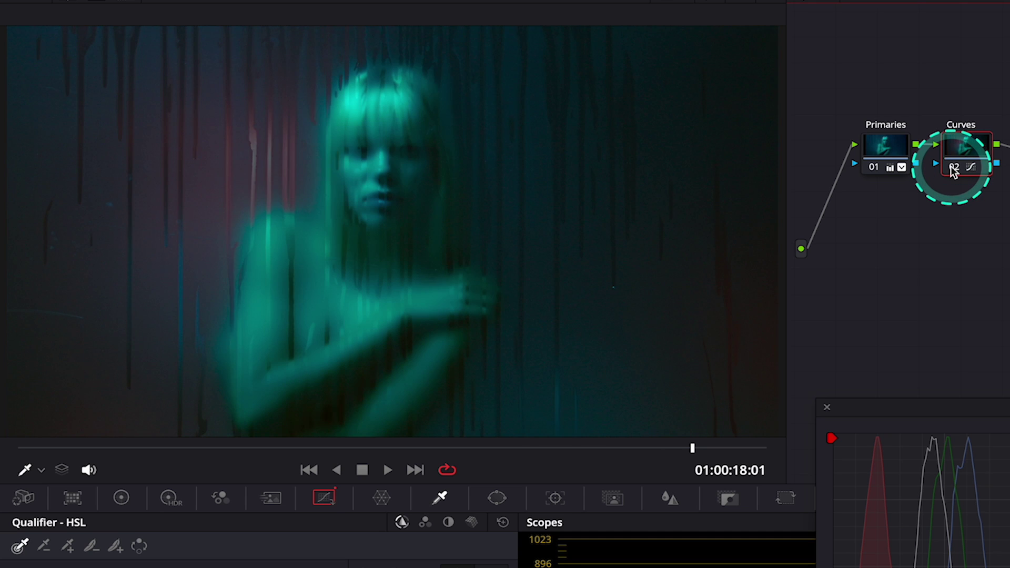